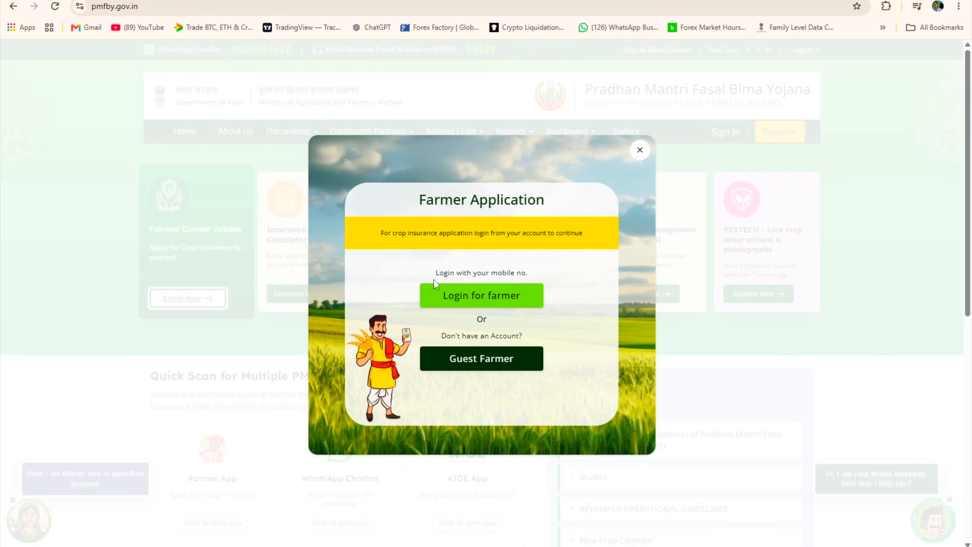
Step: Open the new farmer registration form through the farmer login page's option for people without a registered mobile number
{"action": "left_click", "coordinate": [506, 303]}
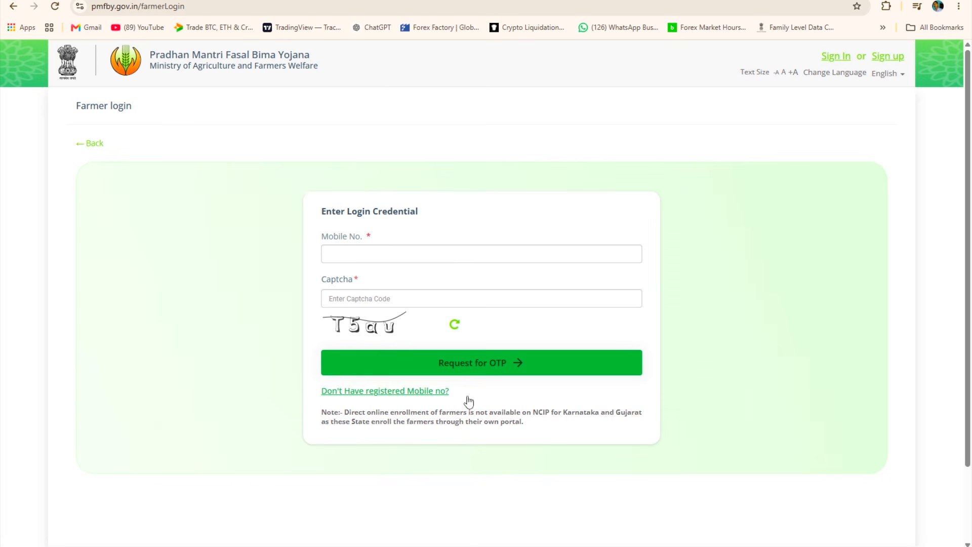
{"action": "left_click", "coordinate": [409, 391]}
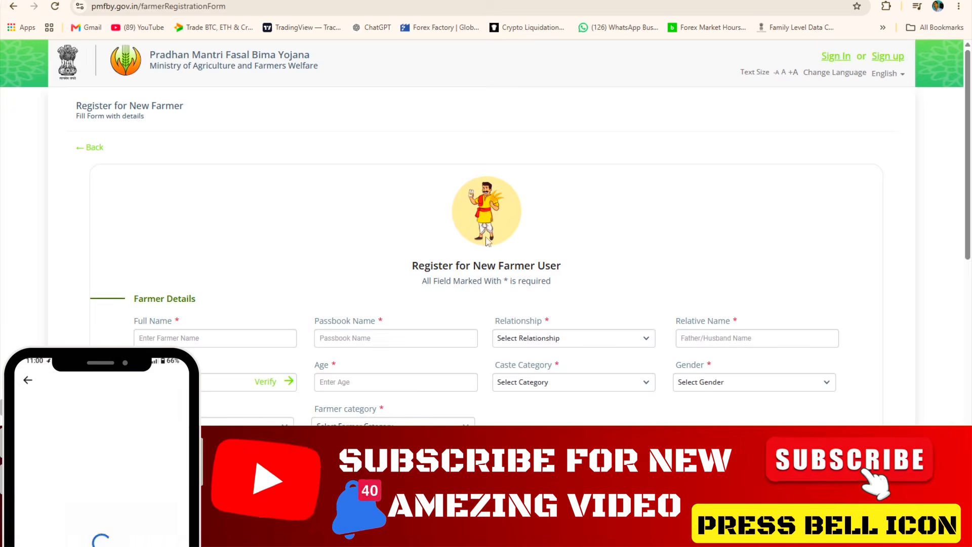
{"action": "scroll", "coordinate": [388, 256], "scroll_direction": "down", "scroll_amount": 3}
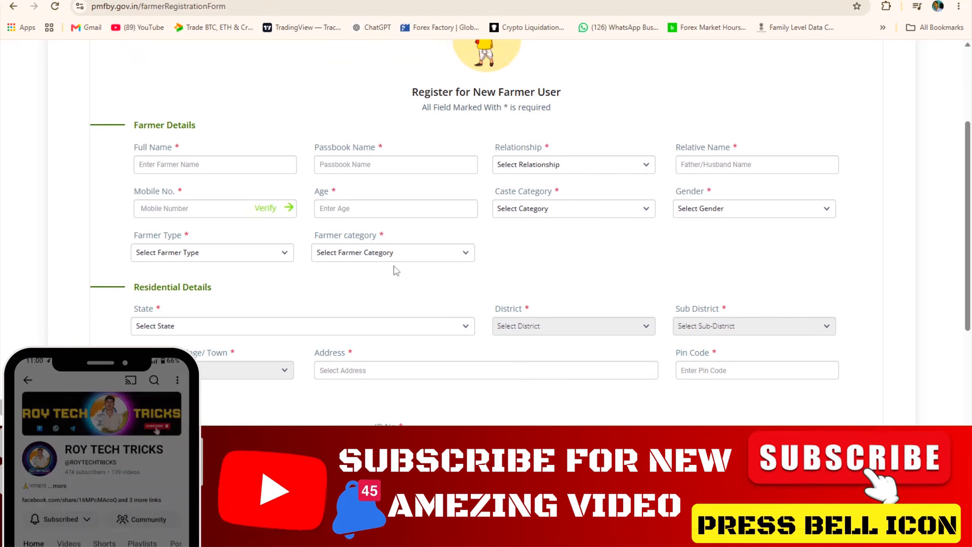
{"action": "scroll", "coordinate": [396, 271], "scroll_direction": "up", "scroll_amount": 3}
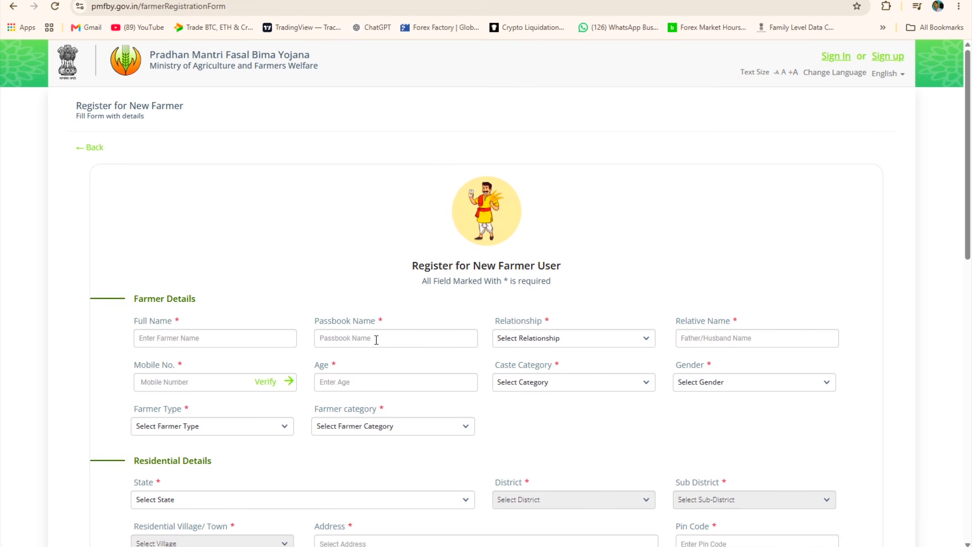
Step: Examine the relationship, caste category, gender, farmer type and farmer category choices in the farmer details
{"action": "left_click", "coordinate": [564, 339]}
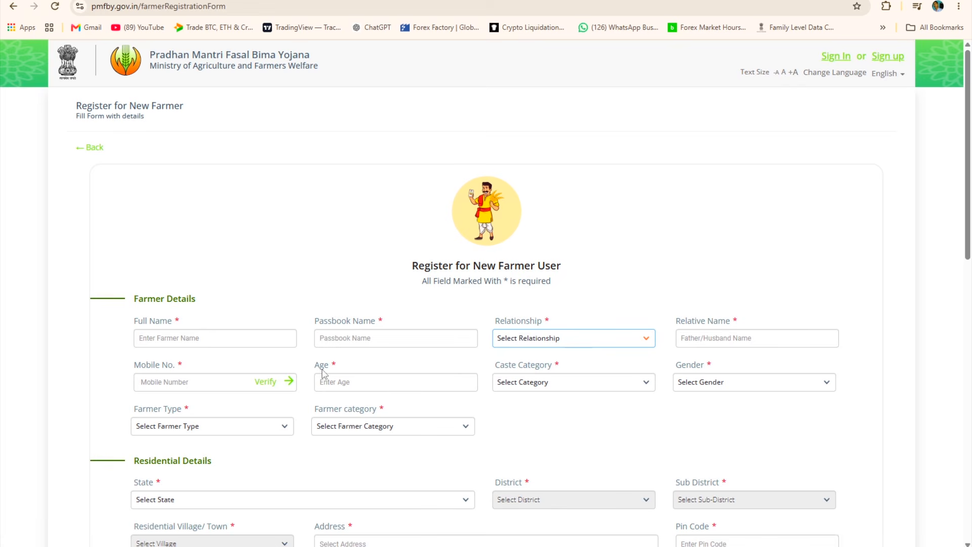
{"action": "left_click", "coordinate": [553, 383]}
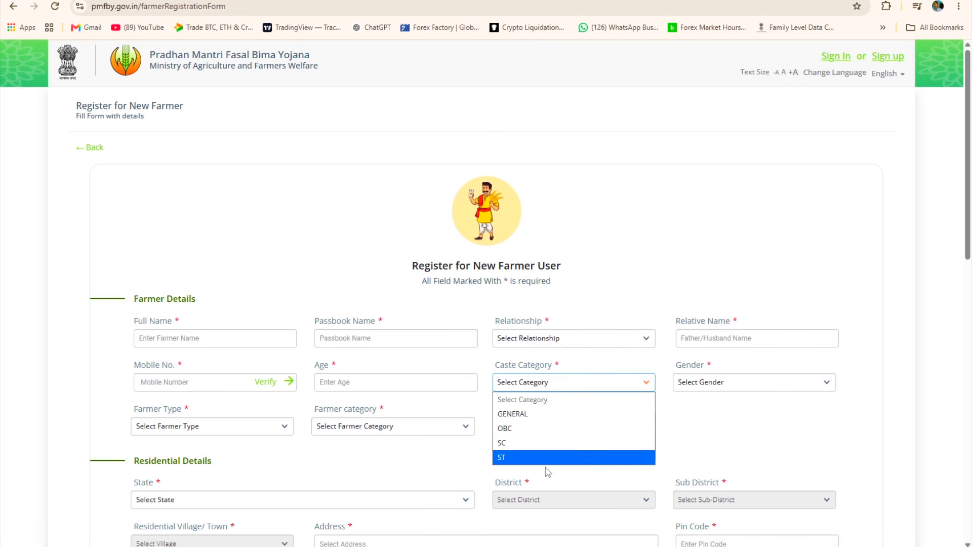
{"action": "left_click", "coordinate": [743, 432]}
{"action": "left_click", "coordinate": [703, 381]}
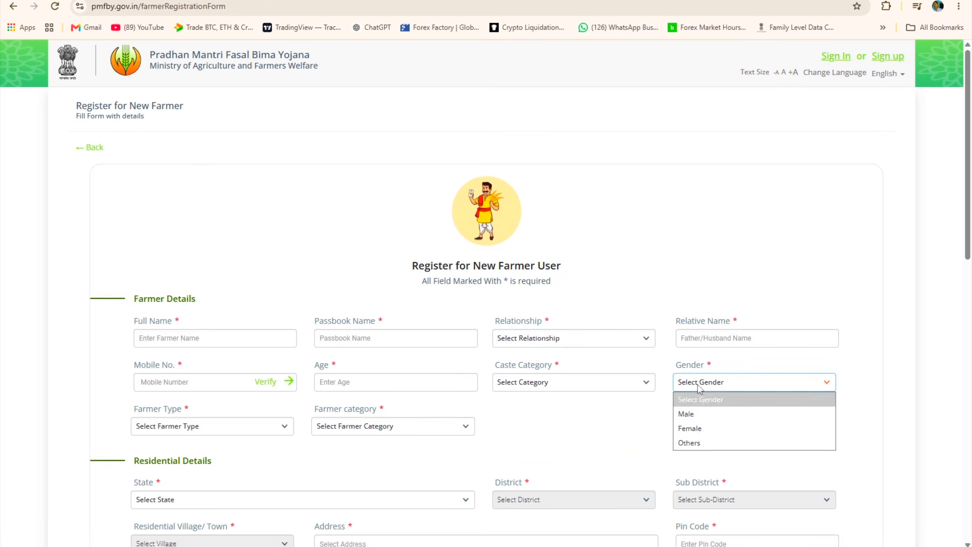
{"action": "left_click", "coordinate": [650, 440]}
{"action": "left_click", "coordinate": [199, 431]}
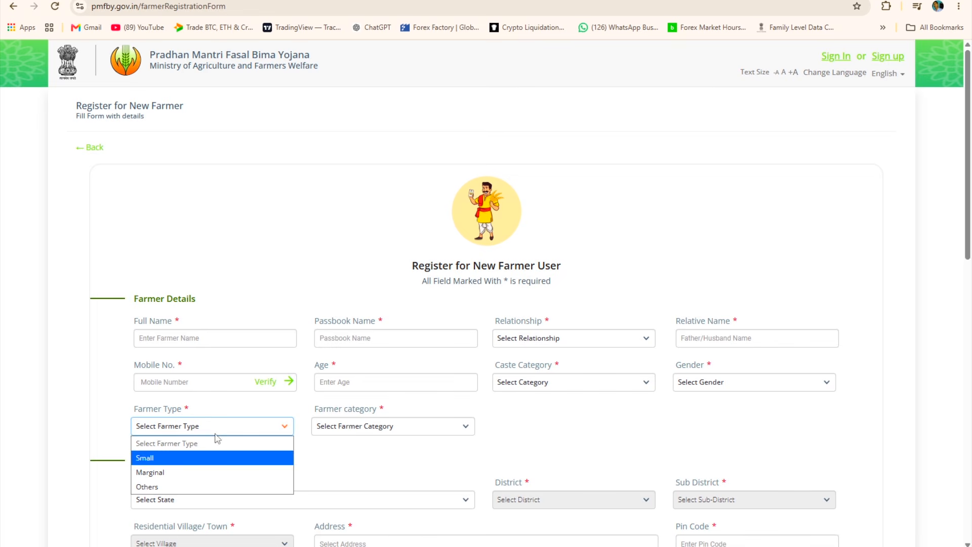
{"action": "left_click", "coordinate": [332, 462]}
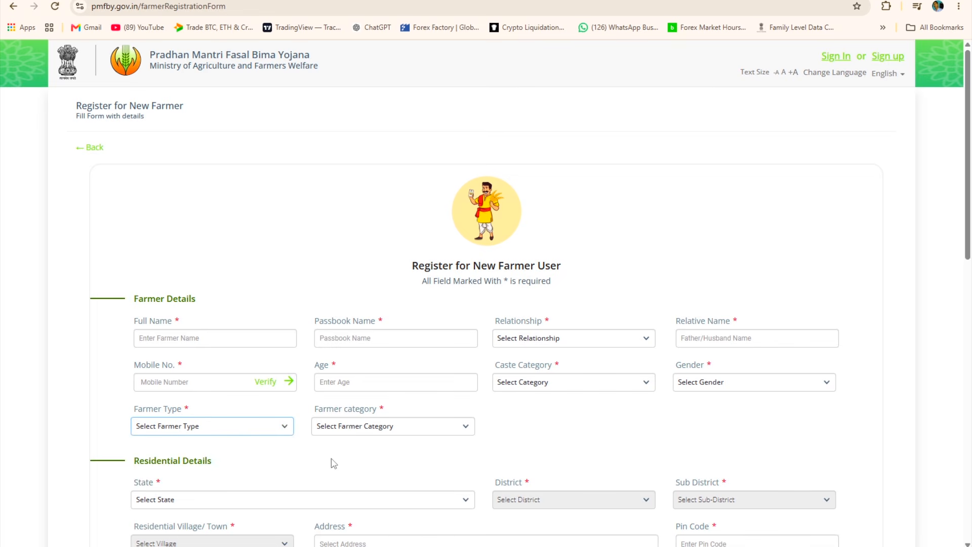
{"action": "left_click", "coordinate": [410, 430]}
Step: Set the residential state to West Bengal and look through its list of districts
{"action": "scroll", "coordinate": [564, 428], "scroll_direction": "down", "scroll_amount": 7}
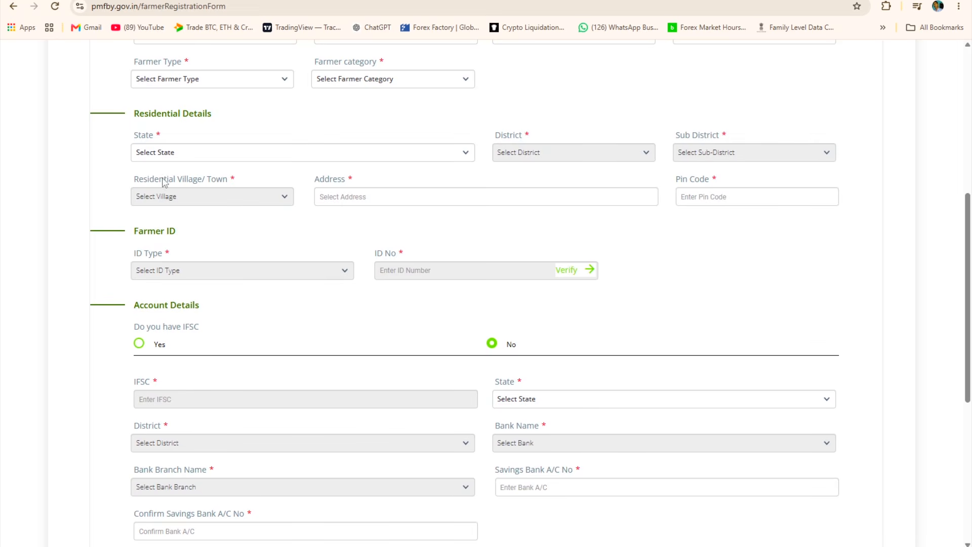
{"action": "left_click", "coordinate": [215, 153]}
{"action": "scroll", "coordinate": [210, 326], "scroll_direction": "down", "scroll_amount": 5}
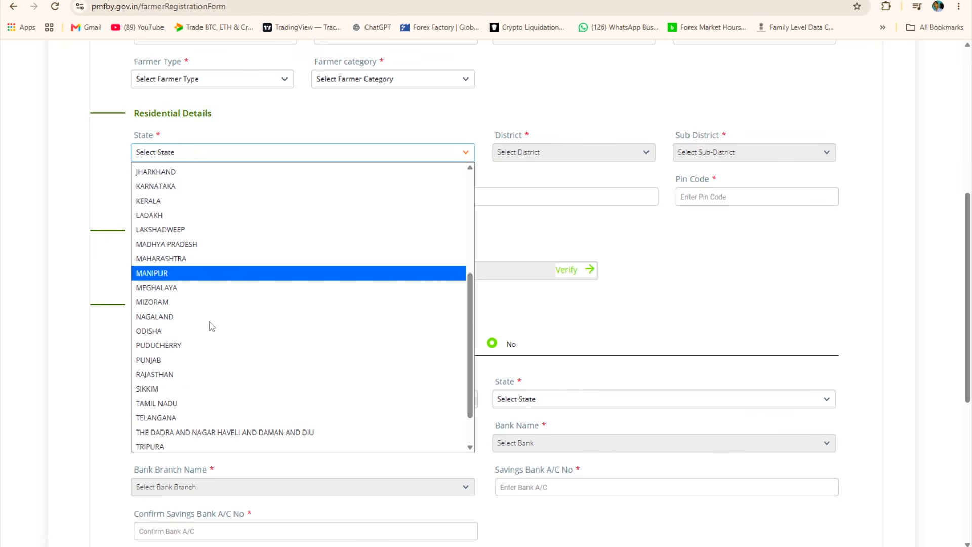
{"action": "left_click", "coordinate": [190, 444]}
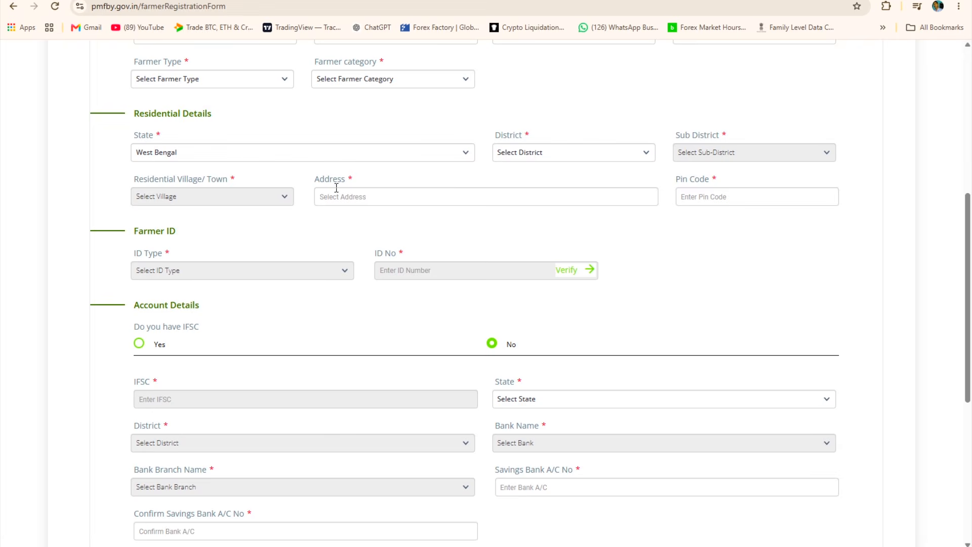
{"action": "left_click", "coordinate": [527, 154]}
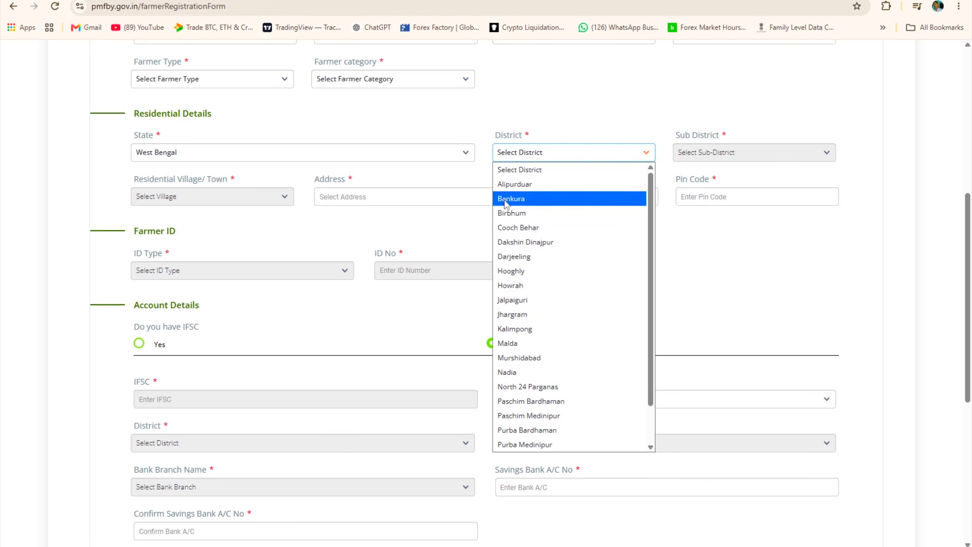
{"action": "left_click", "coordinate": [504, 137]}
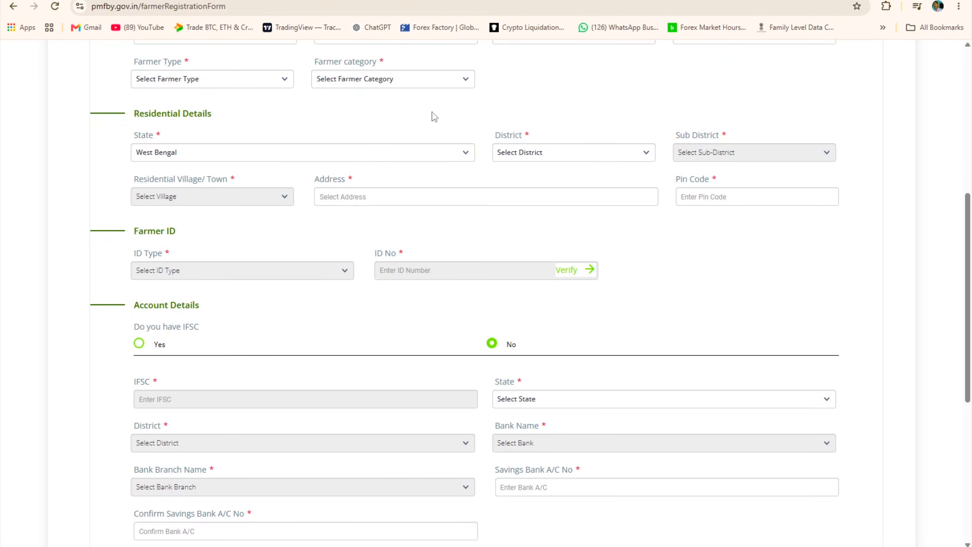
Step: Choose UID as the farmer's ID type and answer Yes to having an IFSC in the account details
{"action": "left_click", "coordinate": [224, 276]}
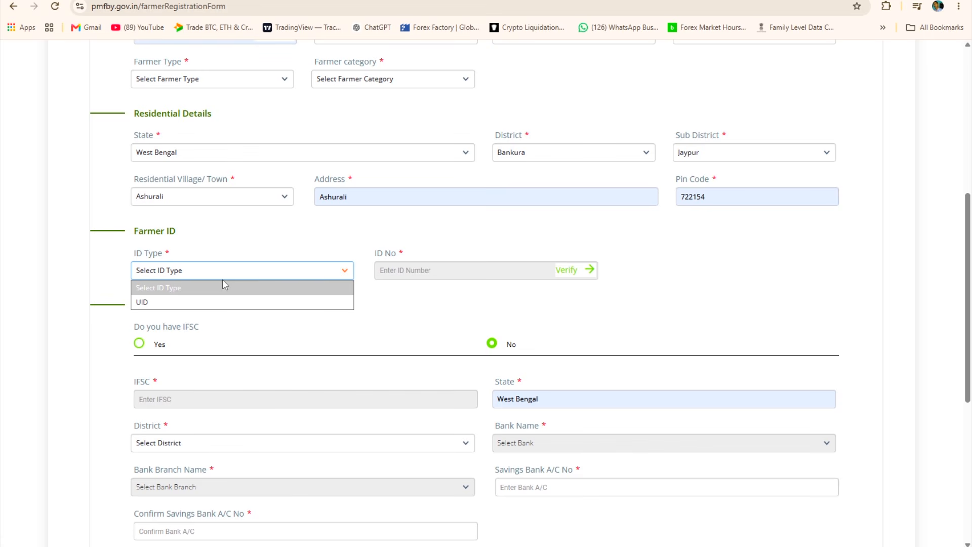
{"action": "left_click", "coordinate": [173, 306]}
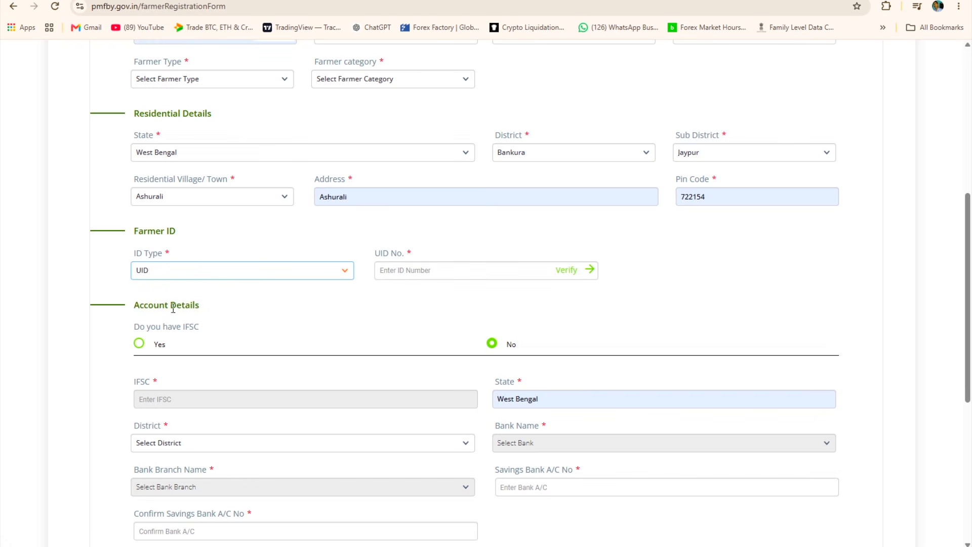
{"action": "scroll", "coordinate": [334, 288], "scroll_direction": "down", "scroll_amount": 6}
{"action": "scroll", "coordinate": [334, 290], "scroll_direction": "up", "scroll_amount": 3}
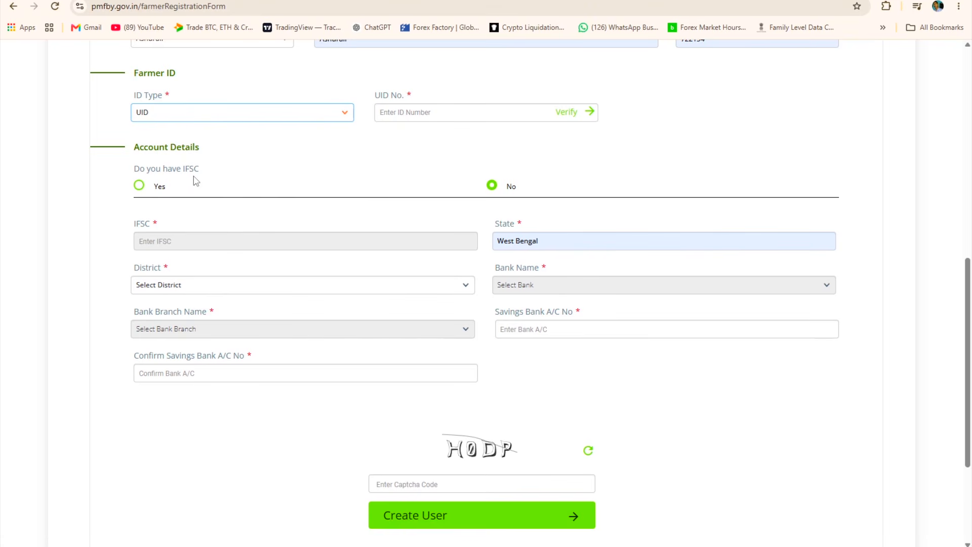
{"action": "left_click", "coordinate": [139, 186]}
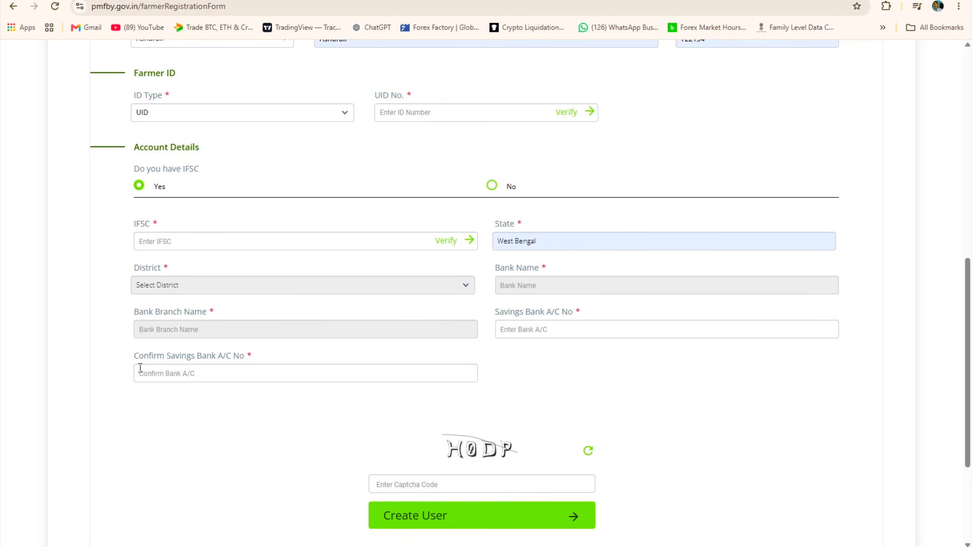
Step: Submit the completed registration form to create the new farmer user
{"action": "scroll", "coordinate": [552, 276], "scroll_direction": "down", "scroll_amount": 4}
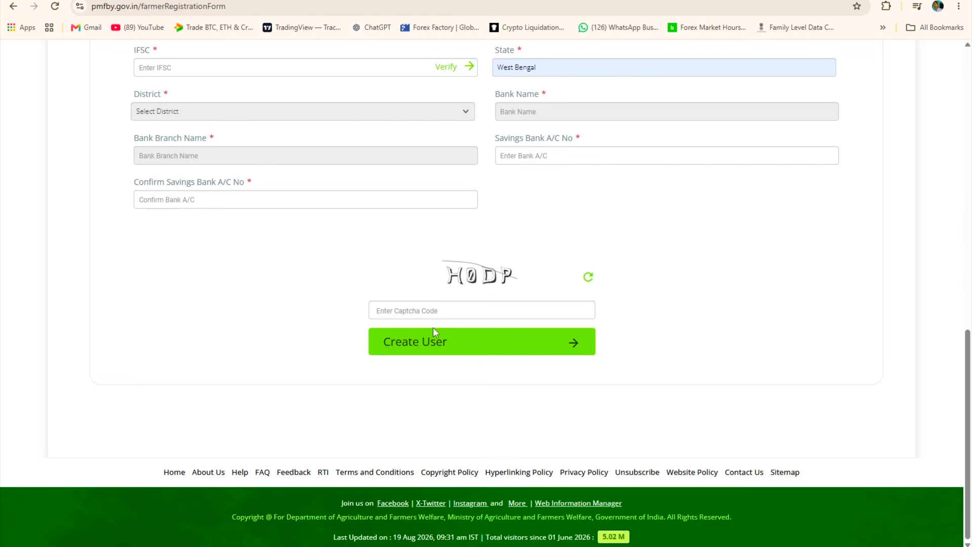
{"action": "left_click", "coordinate": [549, 349]}
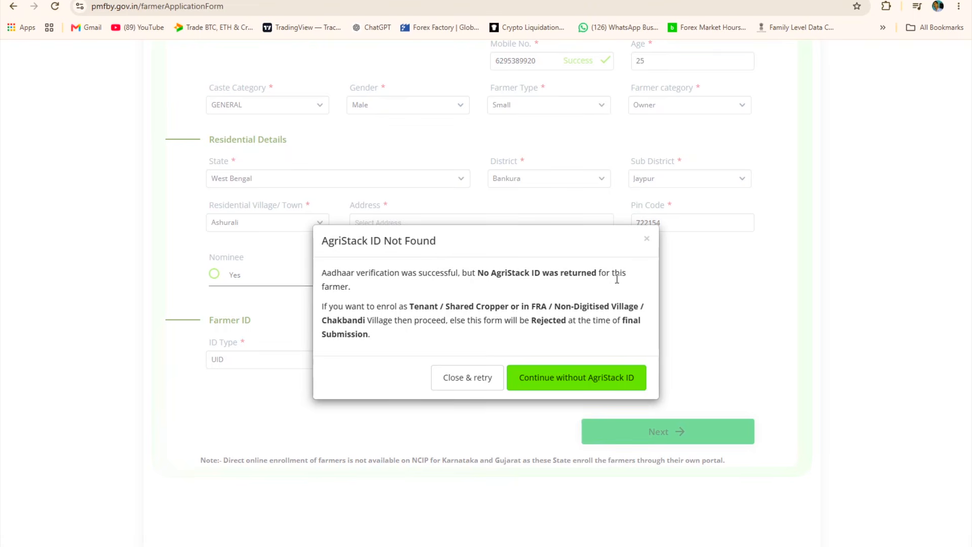
Step: Continue without an AgriStack ID, and proceed to the crop details with the listed State Bank Of India account selected
{"action": "left_click", "coordinate": [598, 382]}
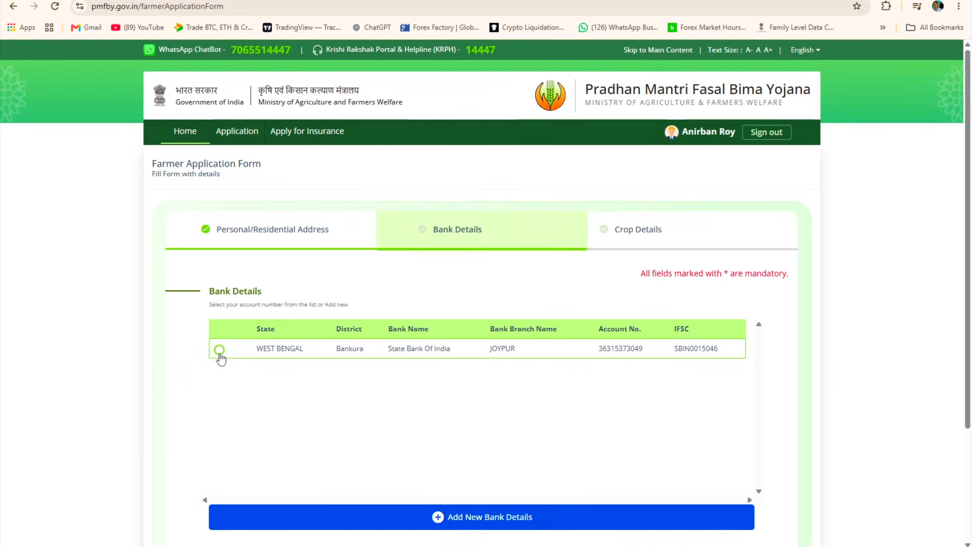
{"action": "left_click", "coordinate": [219, 355]}
{"action": "scroll", "coordinate": [446, 441], "scroll_direction": "down", "scroll_amount": 3}
{"action": "left_click", "coordinate": [680, 430]}
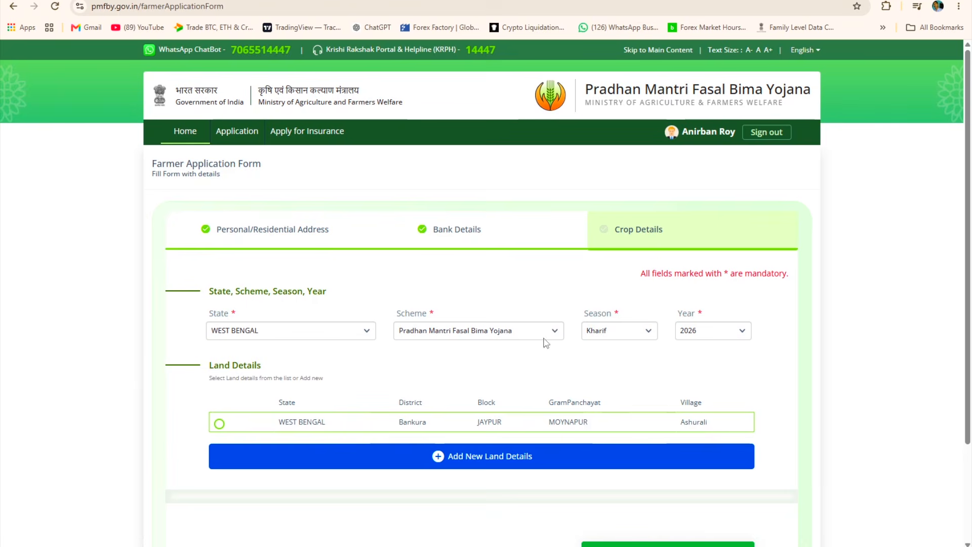
Step: Check the season choices and select the listed land record for the crop insurance
{"action": "left_click", "coordinate": [610, 331]}
{"action": "left_click", "coordinate": [610, 333]}
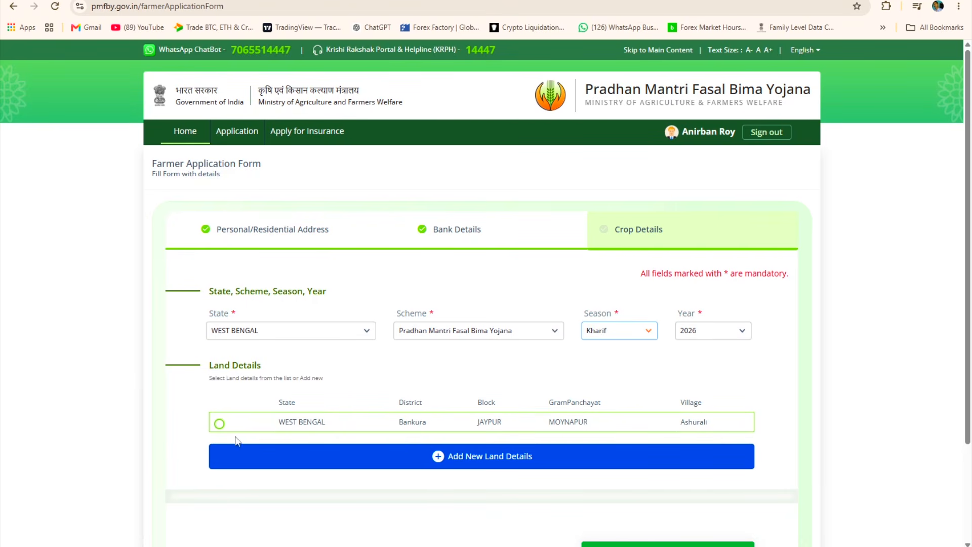
{"action": "left_click", "coordinate": [220, 424]}
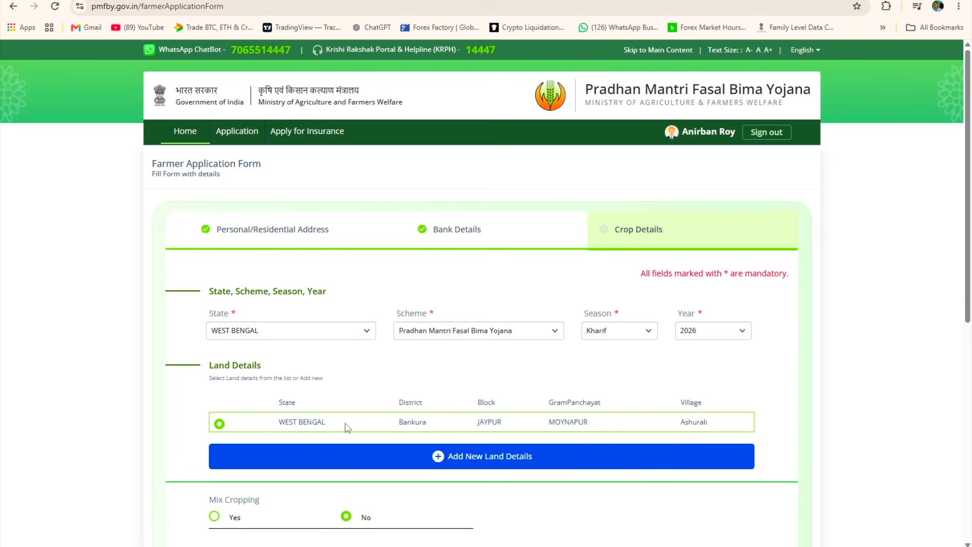
Step: Examine the mix cropping option and the crops available for the selected land
{"action": "scroll", "coordinate": [540, 409], "scroll_direction": "down", "scroll_amount": 8}
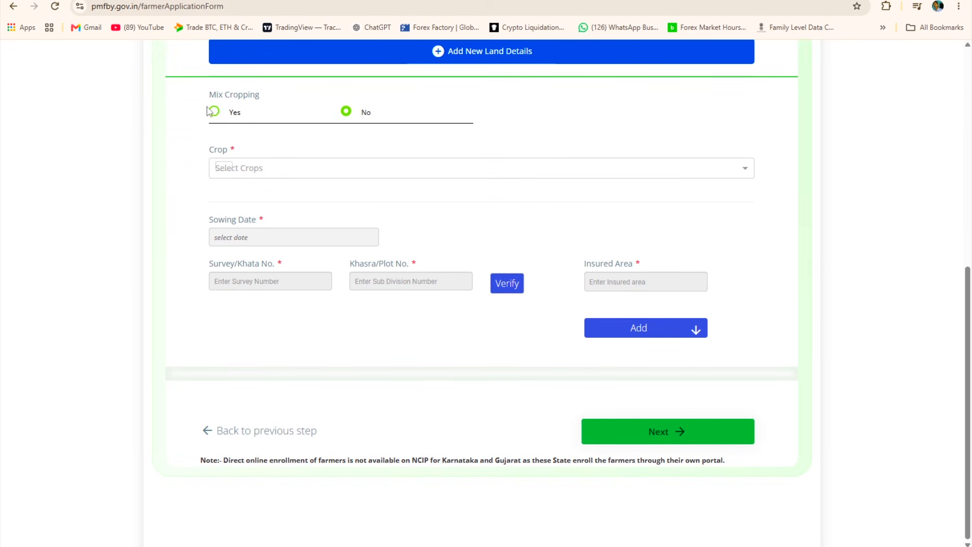
{"action": "left_click", "coordinate": [226, 165]}
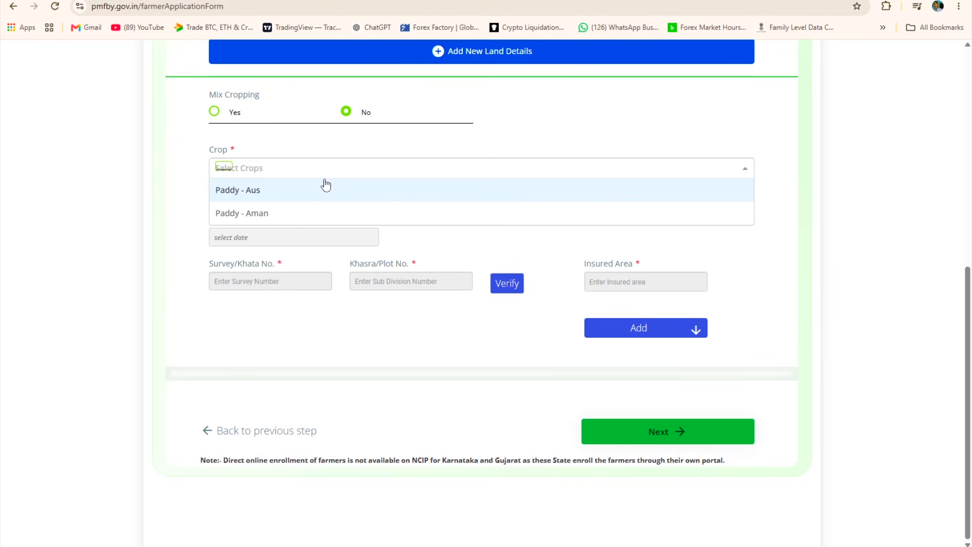
{"action": "left_click", "coordinate": [394, 140]}
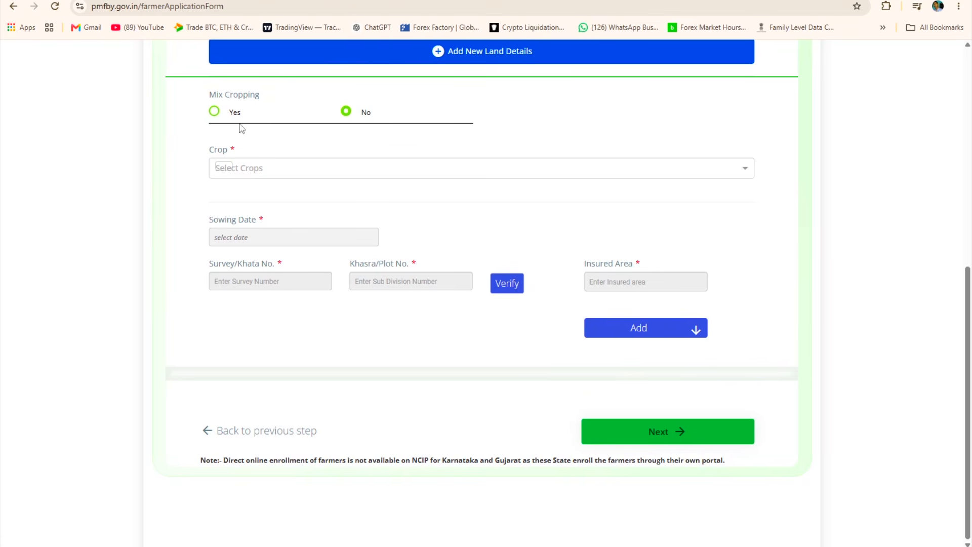
{"action": "left_click", "coordinate": [216, 112]}
{"action": "left_click", "coordinate": [271, 167]}
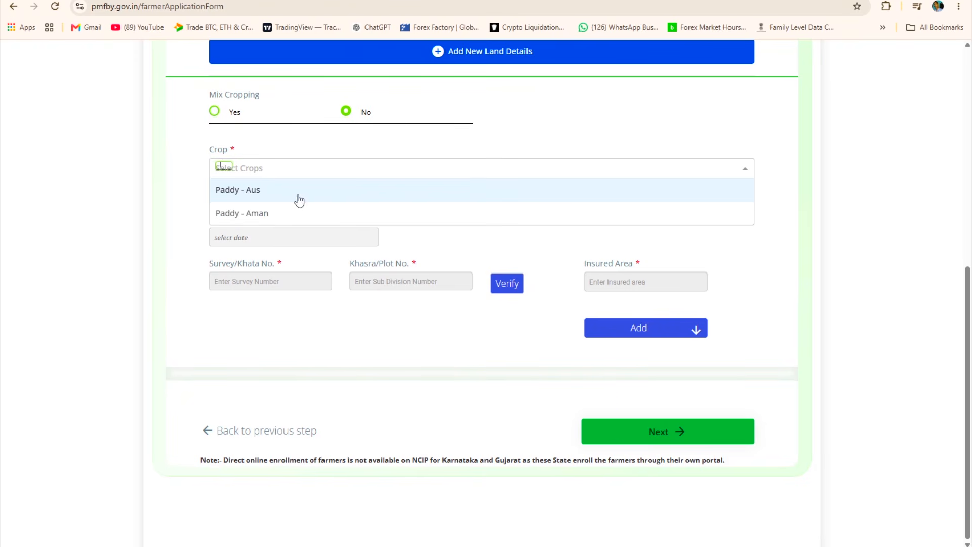
{"action": "left_click", "coordinate": [450, 147]}
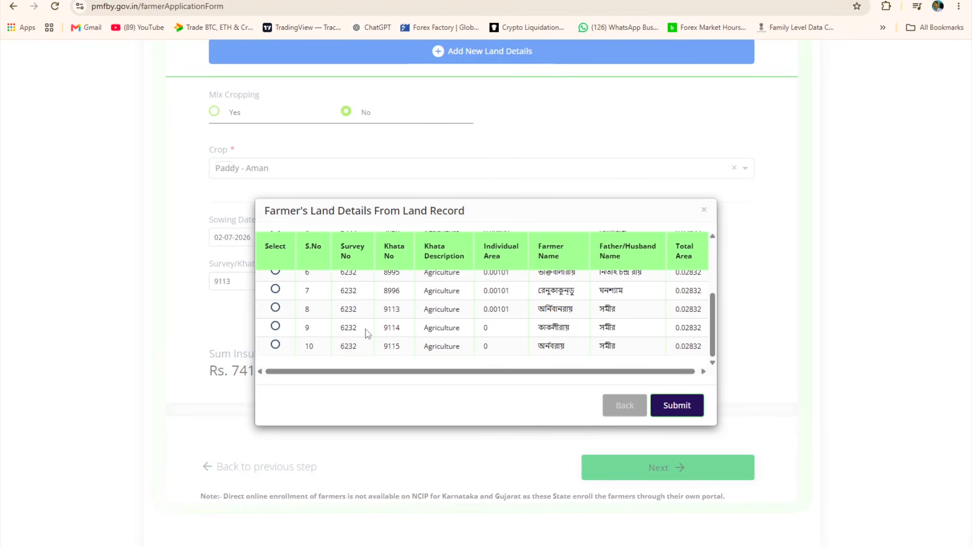
Step: Submit the farmer's land record at serial number 8 and add the Paddy - Aman entry to the application
{"action": "scroll", "coordinate": [476, 314], "scroll_direction": "up", "scroll_amount": 3}
{"action": "scroll", "coordinate": [479, 304], "scroll_direction": "down", "scroll_amount": 3}
{"action": "scroll", "coordinate": [344, 308], "scroll_direction": "up", "scroll_amount": 3}
{"action": "scroll", "coordinate": [507, 306], "scroll_direction": "down", "scroll_amount": 3}
{"action": "left_click", "coordinate": [275, 308]}
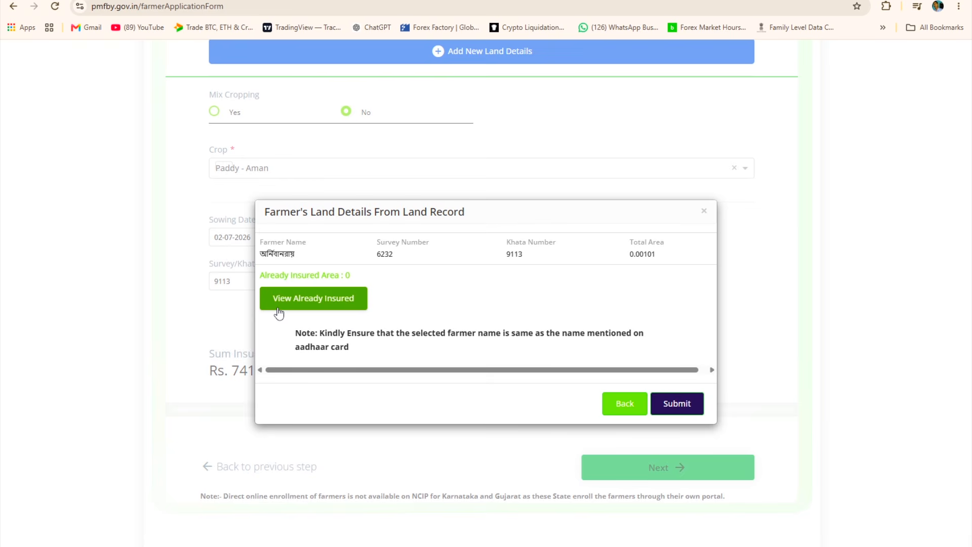
{"action": "left_click", "coordinate": [674, 403]}
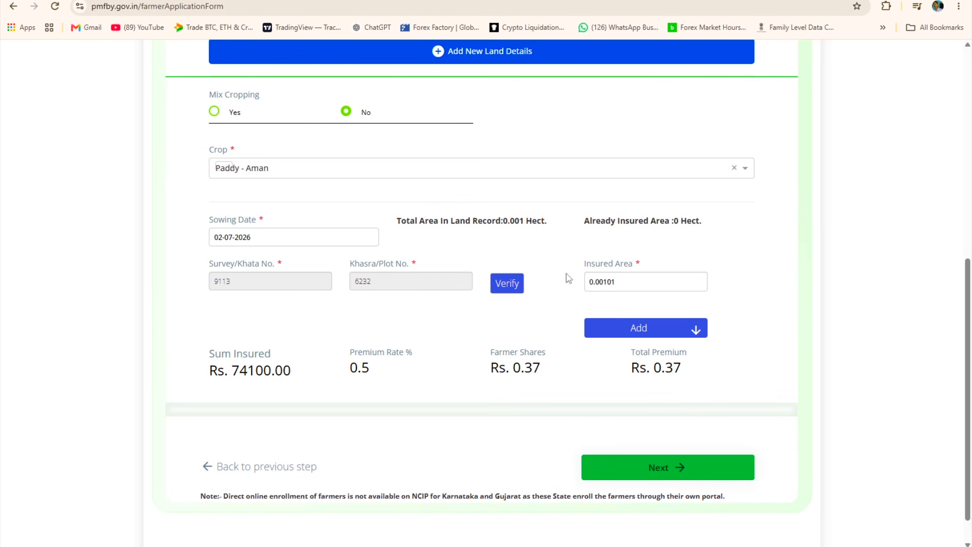
{"action": "left_click", "coordinate": [649, 329]}
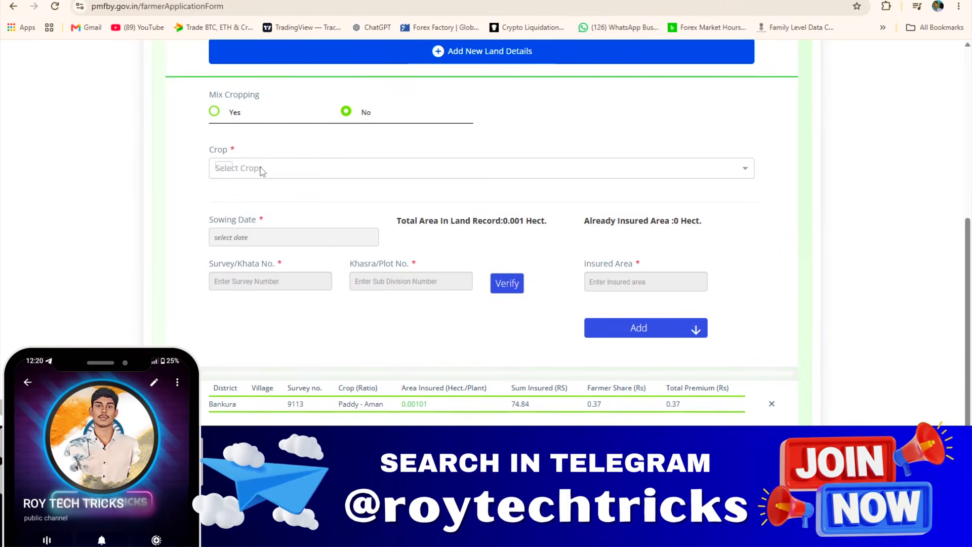
Step: Choose Paddy - Aman as the crop for another entry and set its sowing date to 02-08-2026
{"action": "left_click", "coordinate": [255, 168]}
{"action": "left_click", "coordinate": [273, 215]}
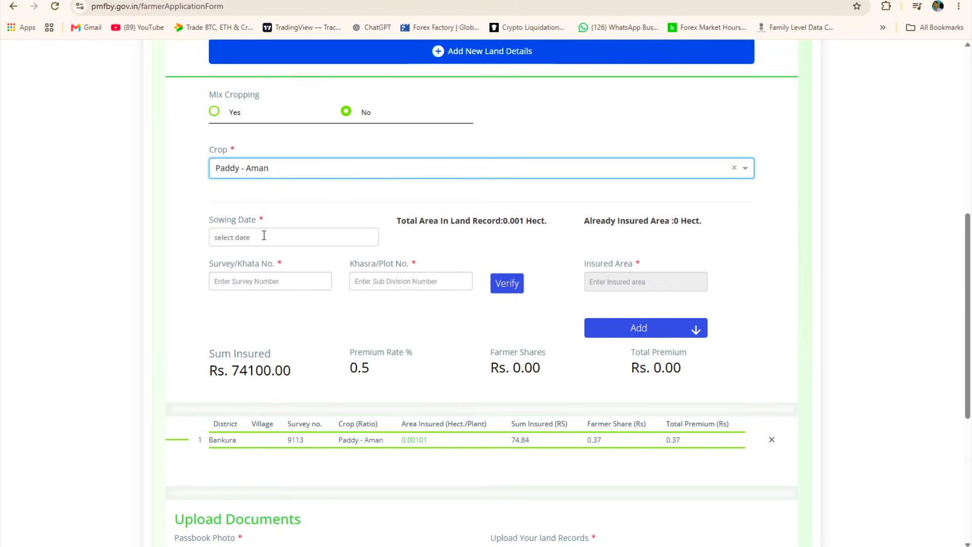
{"action": "left_click", "coordinate": [264, 236]}
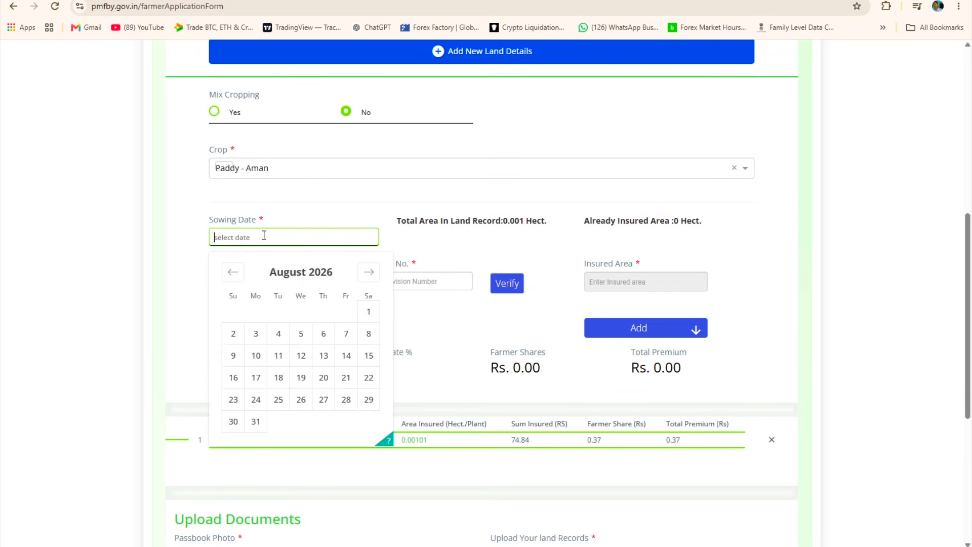
{"action": "left_click", "coordinate": [234, 334]}
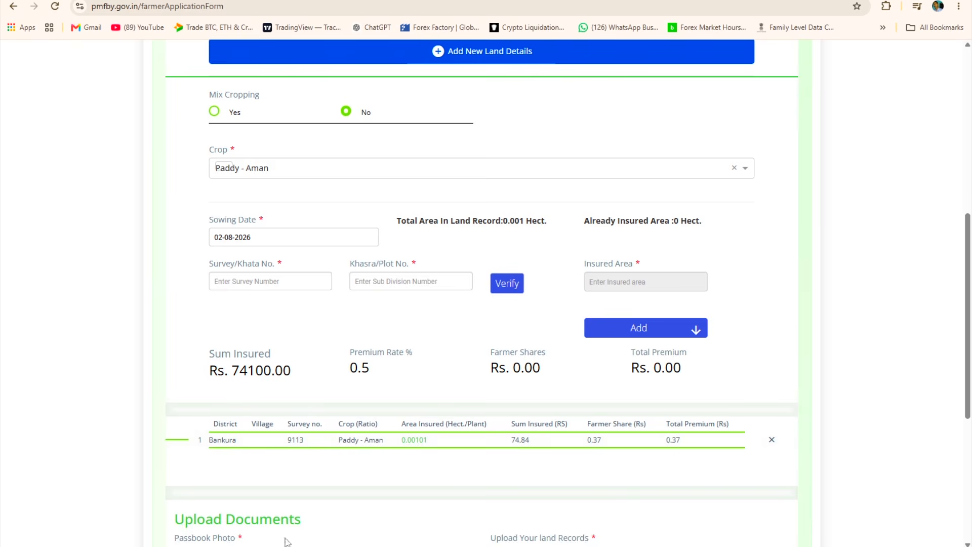
Step: Provide BANK ANI.pdf as the passbook photo and LAND ANI-compressed.pdf as the land records, and continue to the application preview
{"action": "scroll", "coordinate": [467, 432], "scroll_direction": "down", "scroll_amount": 6}
{"action": "scroll", "coordinate": [408, 309], "scroll_direction": "up", "scroll_amount": 3}
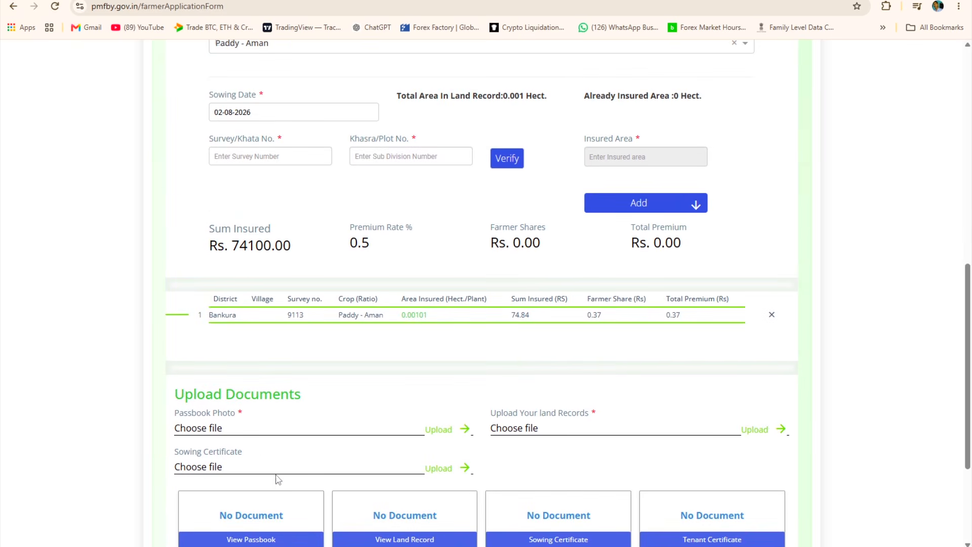
{"action": "scroll", "coordinate": [557, 369], "scroll_direction": "down", "scroll_amount": 3}
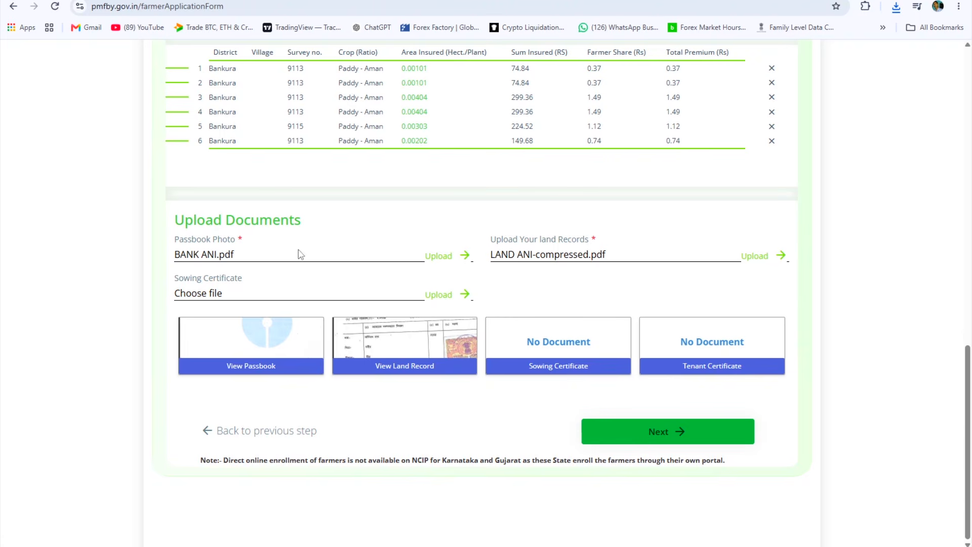
{"action": "left_click", "coordinate": [676, 431]}
Step: Accept the KCC or agricultural crop loan declaration and the Aadhaar consent on the application preview
{"action": "scroll", "coordinate": [695, 415], "scroll_direction": "down", "scroll_amount": 12}
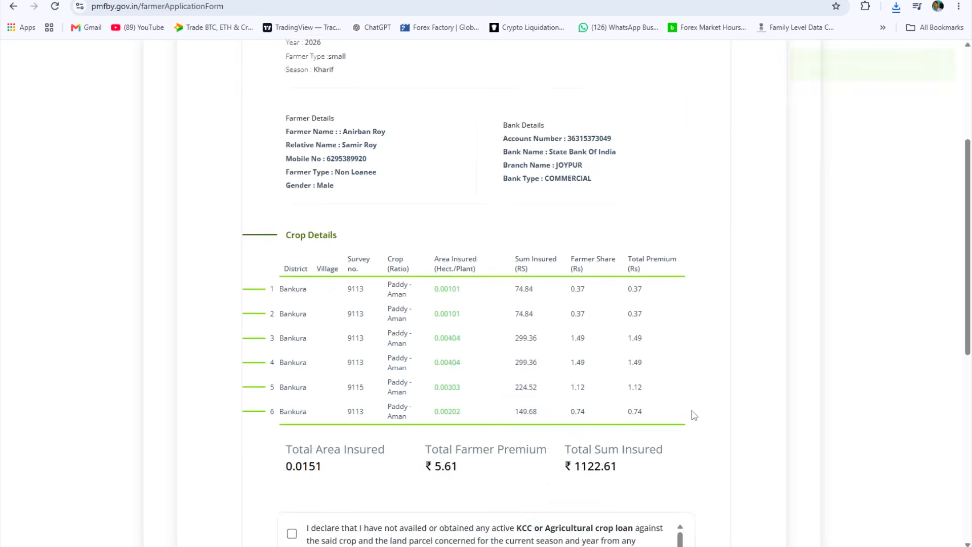
{"action": "left_click", "coordinate": [292, 99]}
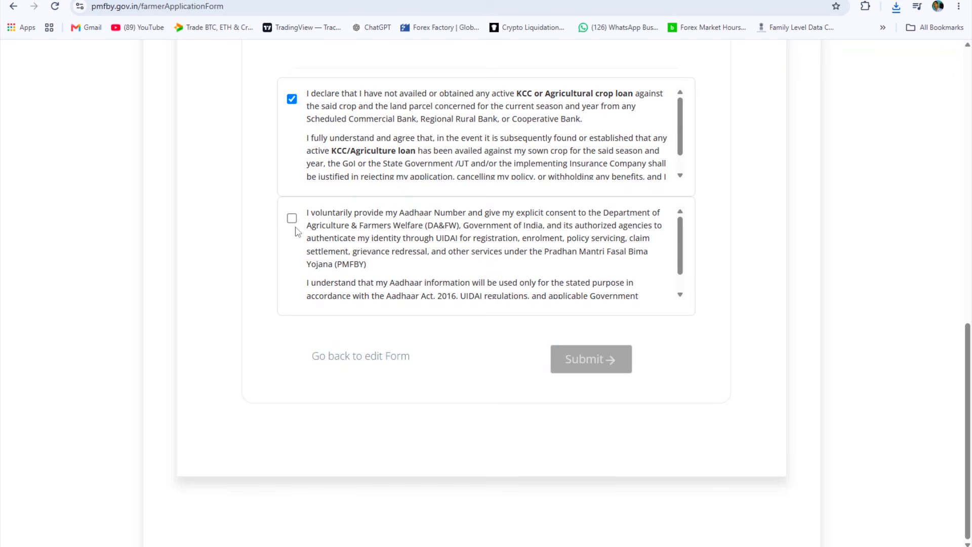
{"action": "left_click", "coordinate": [292, 218]}
{"action": "scroll", "coordinate": [486, 319], "scroll_direction": "up", "scroll_amount": 4}
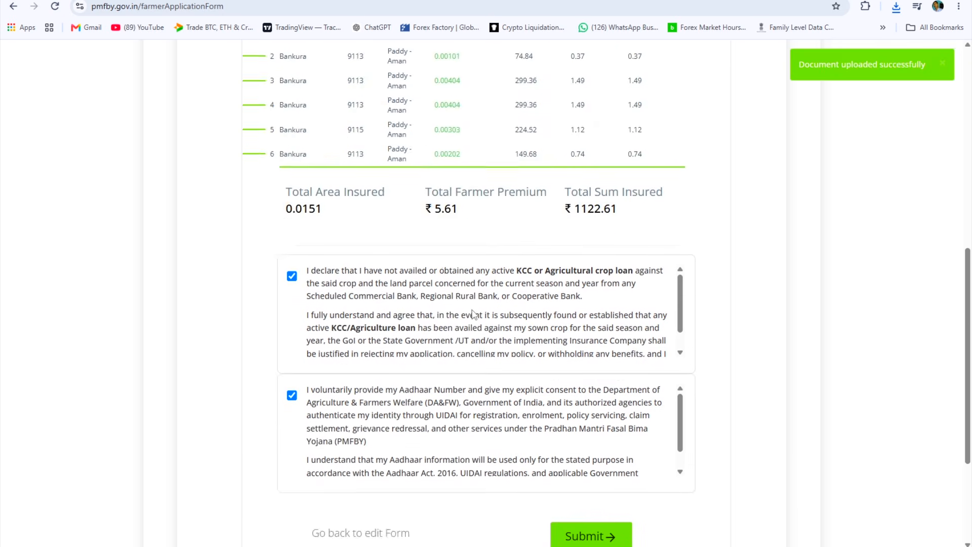
{"action": "scroll", "coordinate": [289, 358], "scroll_direction": "down", "scroll_amount": 4}
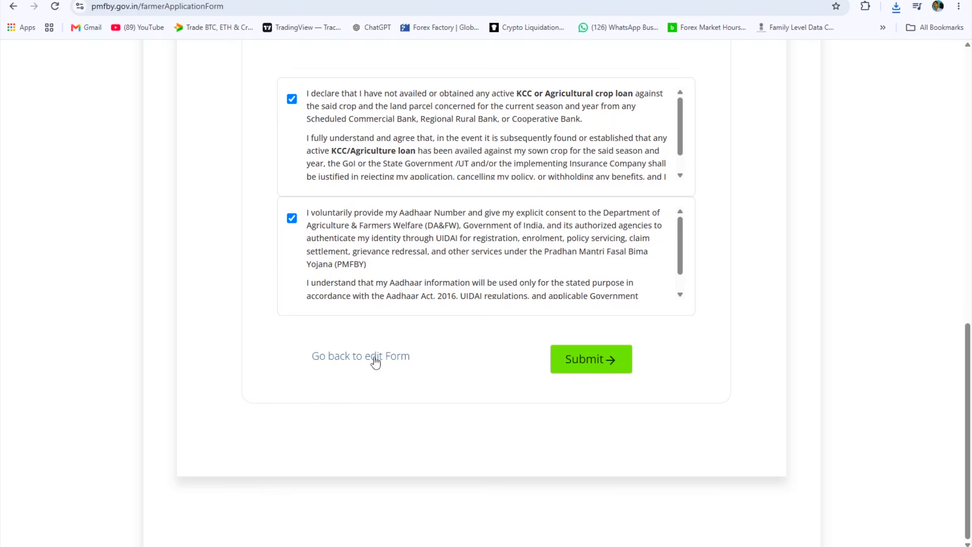
Step: Submit the crop insurance application and display the UPI QR code for paying the premium
{"action": "left_click", "coordinate": [619, 370]}
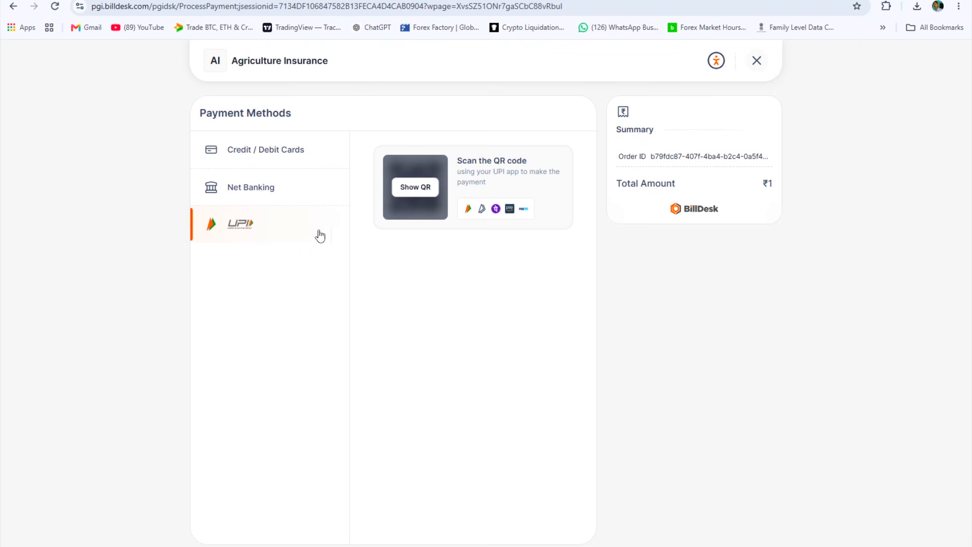
{"action": "left_click", "coordinate": [413, 192]}
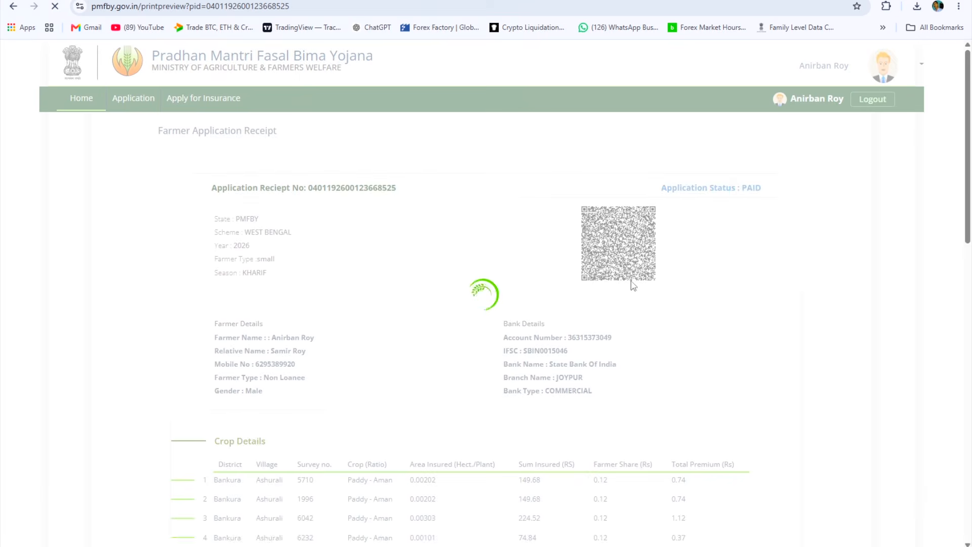
Step: Review the farmer application receipt and mark both its crop loan declaration and Aadhaar consent
{"action": "scroll", "coordinate": [607, 335], "scroll_direction": "down", "scroll_amount": 15}
{"action": "scroll", "coordinate": [591, 337], "scroll_direction": "up", "scroll_amount": 6}
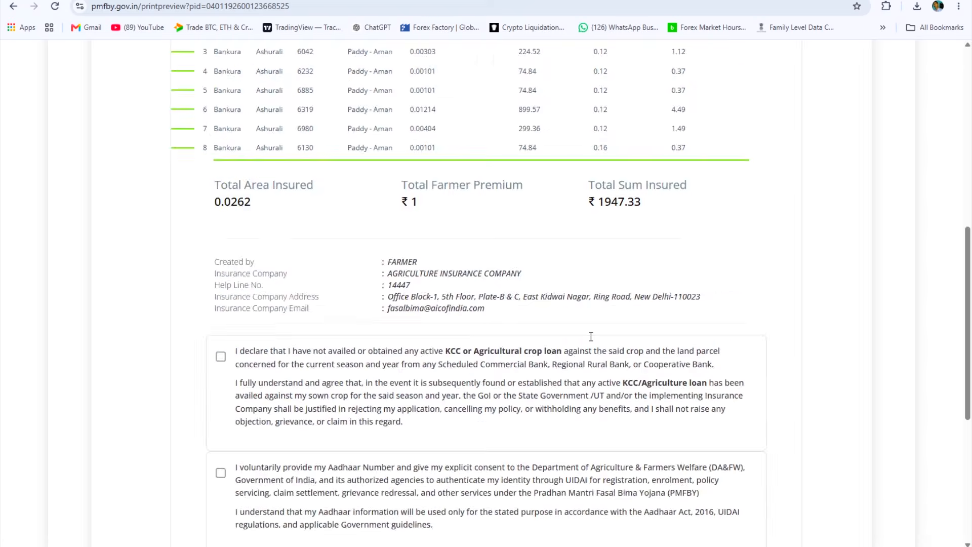
{"action": "scroll", "coordinate": [591, 337], "scroll_direction": "down", "scroll_amount": 4}
{"action": "scroll", "coordinate": [591, 337], "scroll_direction": "up", "scroll_amount": 7}
{"action": "scroll", "coordinate": [591, 337], "scroll_direction": "down", "scroll_amount": 11}
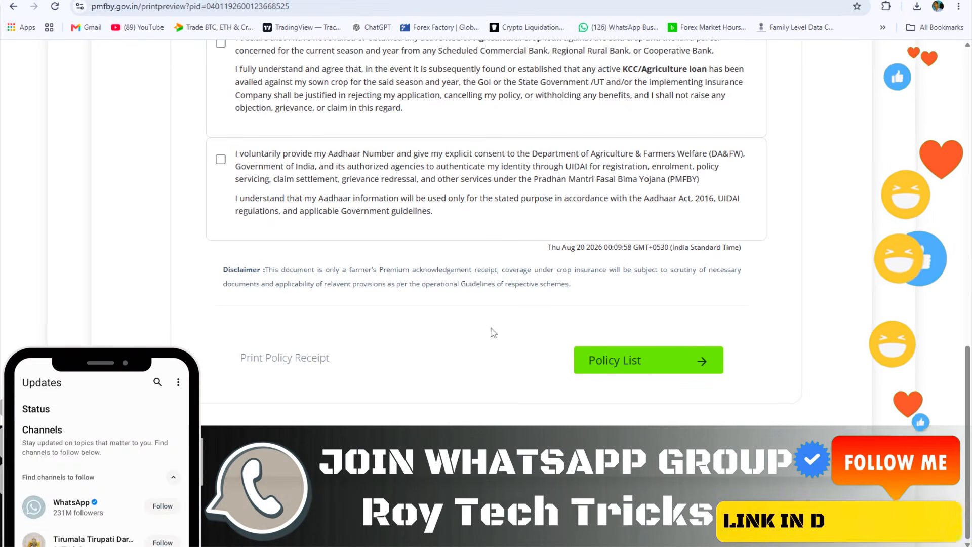
{"action": "left_click", "coordinate": [221, 44]}
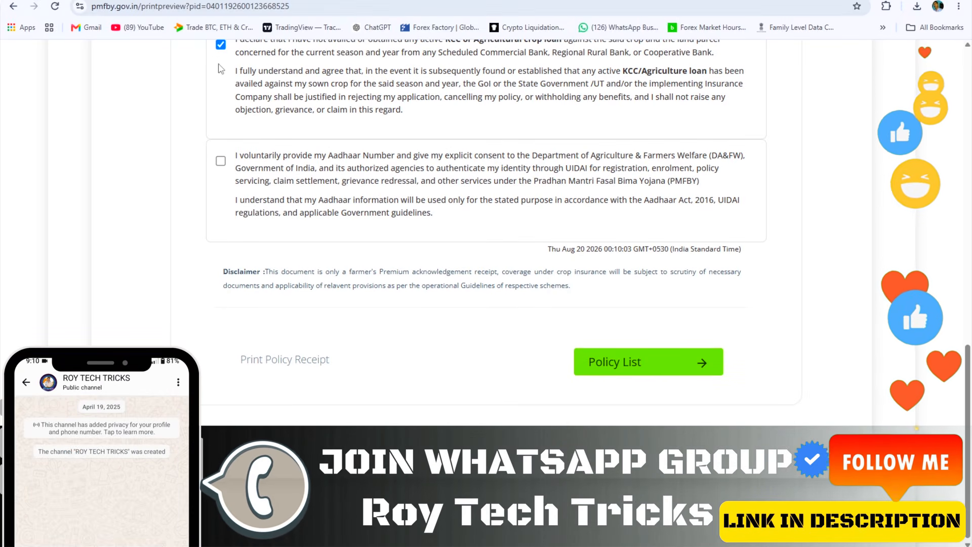
{"action": "left_click", "coordinate": [221, 161]}
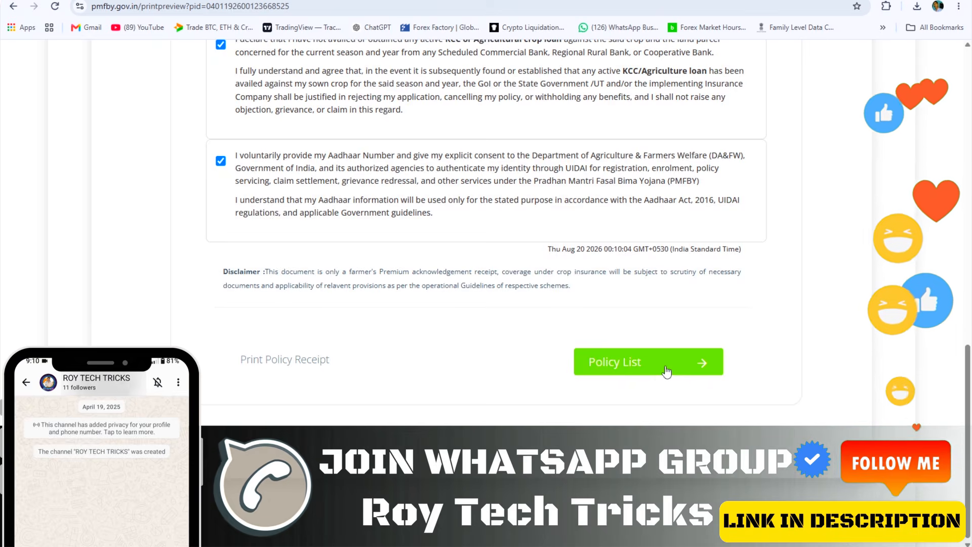
Step: Open the policy list from the receipt and try to download the claim receipt for Kharif 2026
{"action": "left_click", "coordinate": [615, 370]}
{"action": "scroll", "coordinate": [668, 371], "scroll_direction": "up", "scroll_amount": 3}
{"action": "scroll", "coordinate": [668, 371], "scroll_direction": "down", "scroll_amount": 3}
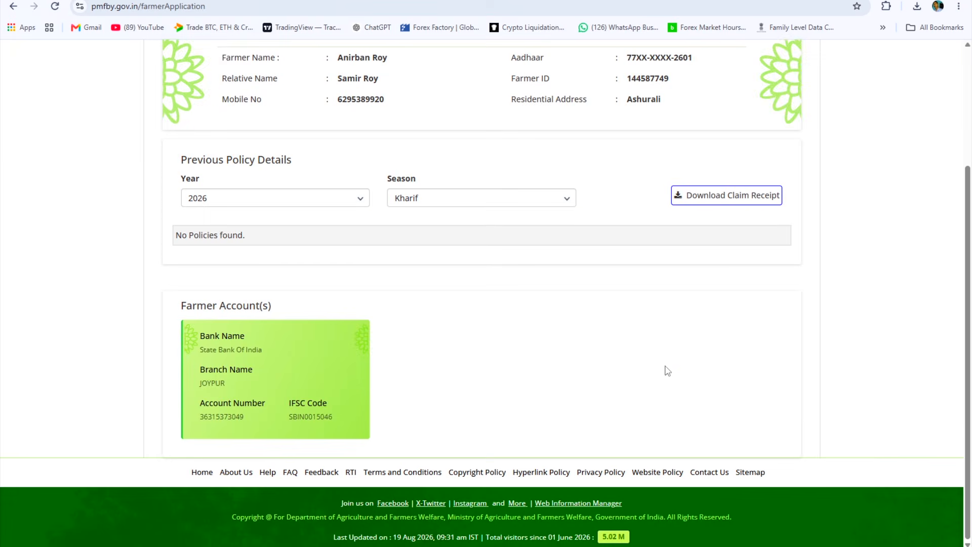
{"action": "scroll", "coordinate": [667, 371], "scroll_direction": "up", "scroll_amount": 3}
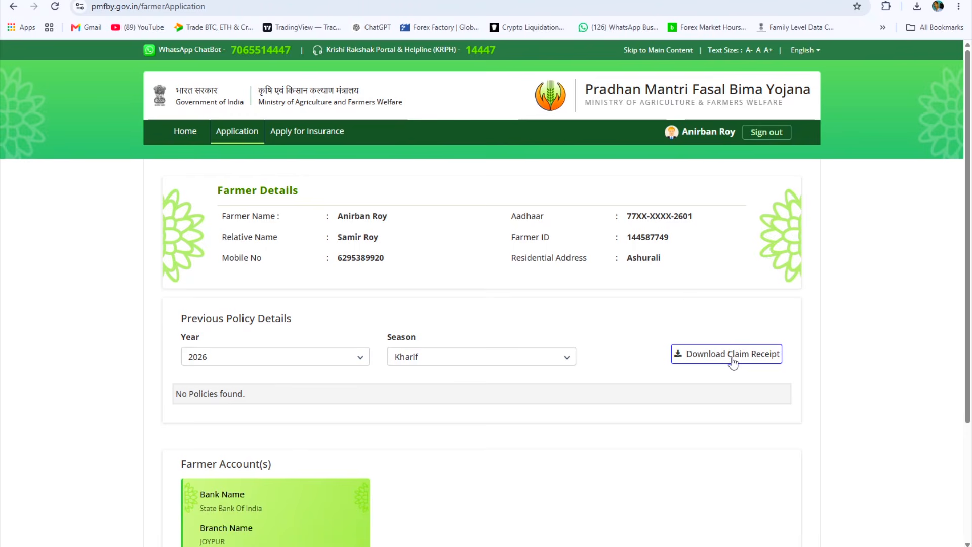
{"action": "left_click", "coordinate": [752, 361]}
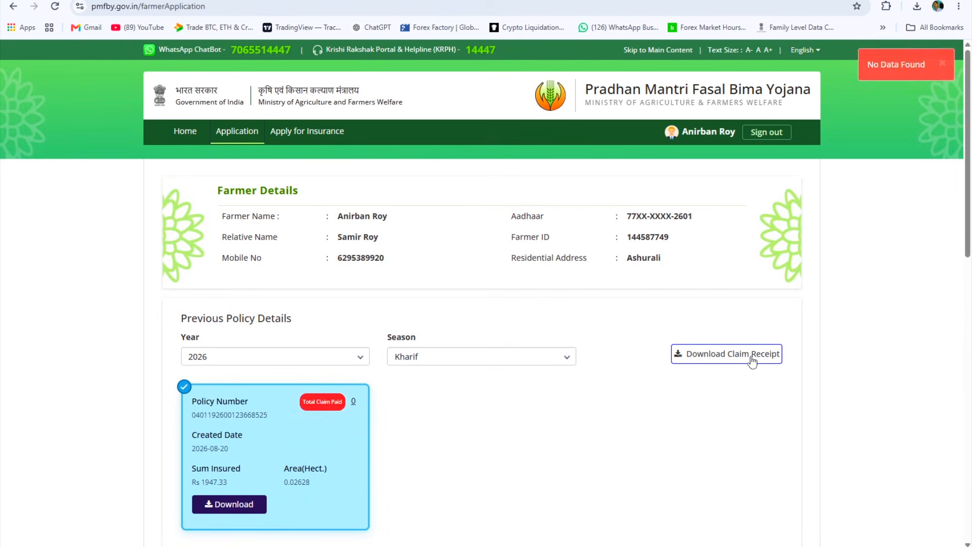
Step: Request the download of the policy created on 2026-08-20 and examine its policy summary
{"action": "scroll", "coordinate": [208, 285], "scroll_direction": "down", "scroll_amount": 3}
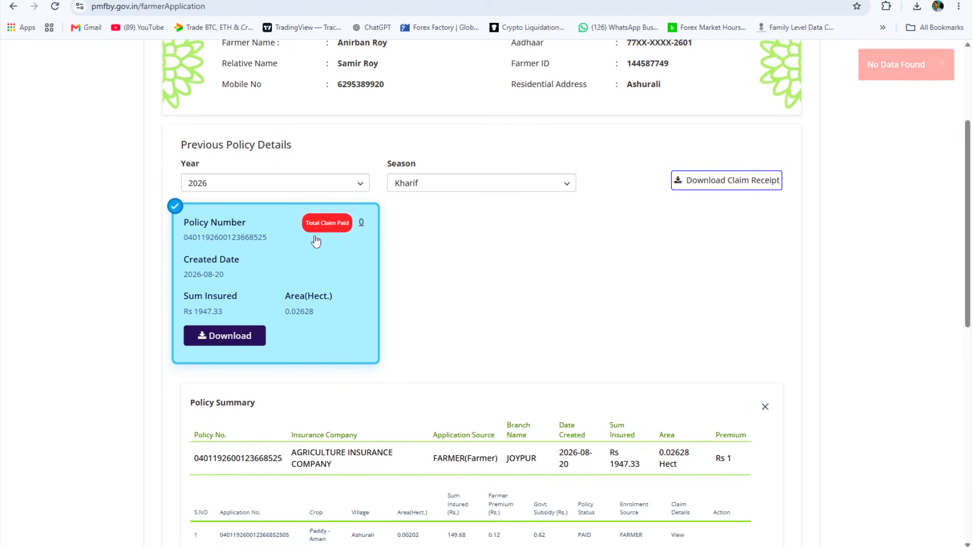
{"action": "left_click", "coordinate": [233, 338]}
{"action": "scroll", "coordinate": [487, 485], "scroll_direction": "down", "scroll_amount": 9}
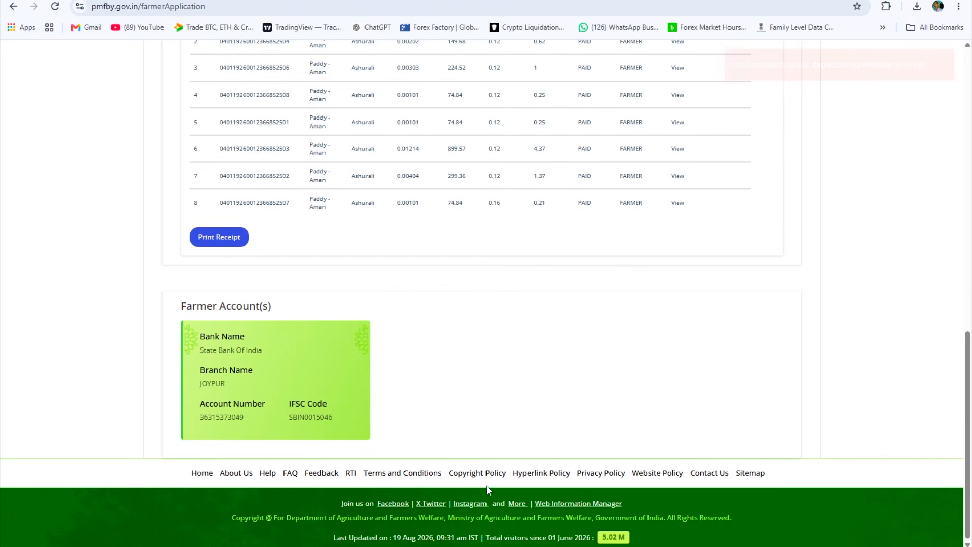
{"action": "scroll", "coordinate": [494, 416], "scroll_direction": "up", "scroll_amount": 3}
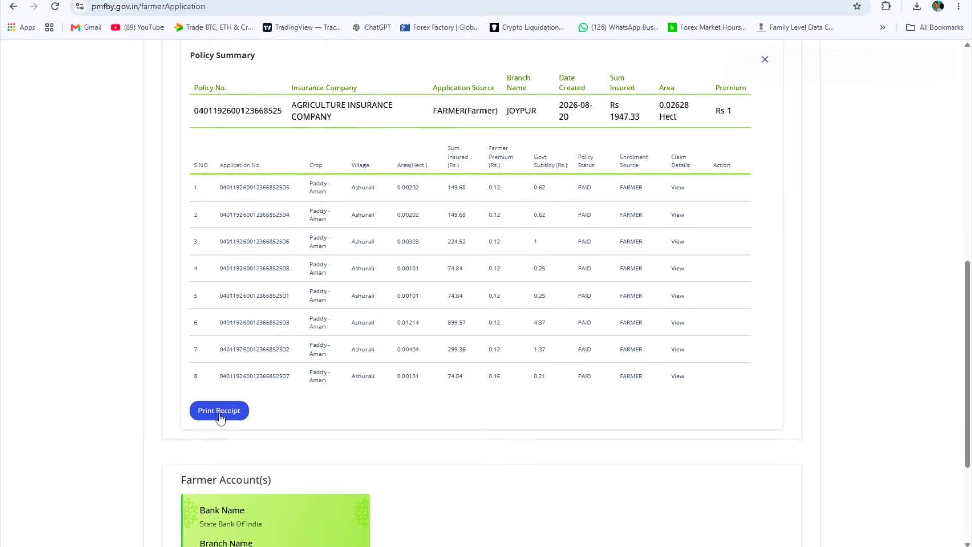
{"action": "scroll", "coordinate": [263, 291], "scroll_direction": "up", "scroll_amount": 3}
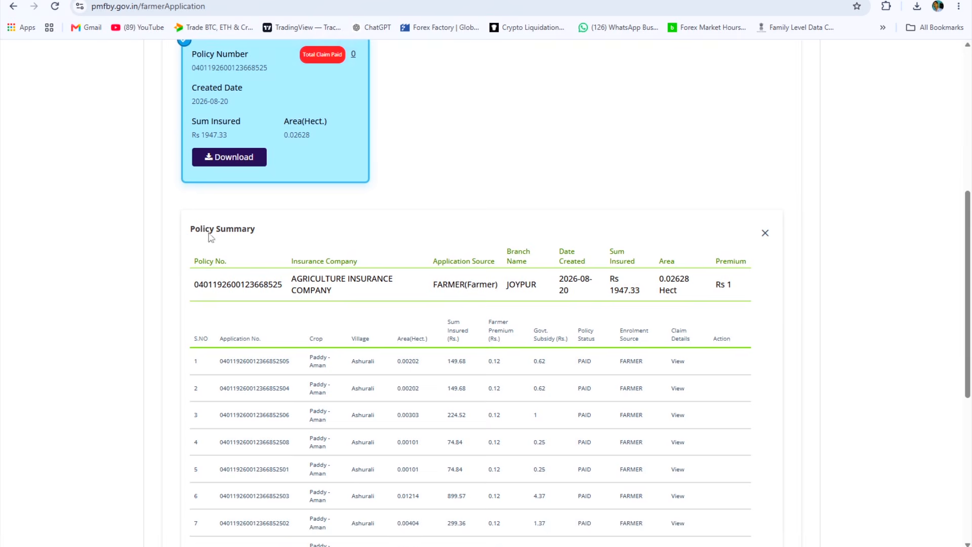
{"action": "scroll", "coordinate": [558, 295], "scroll_direction": "down", "scroll_amount": 6}
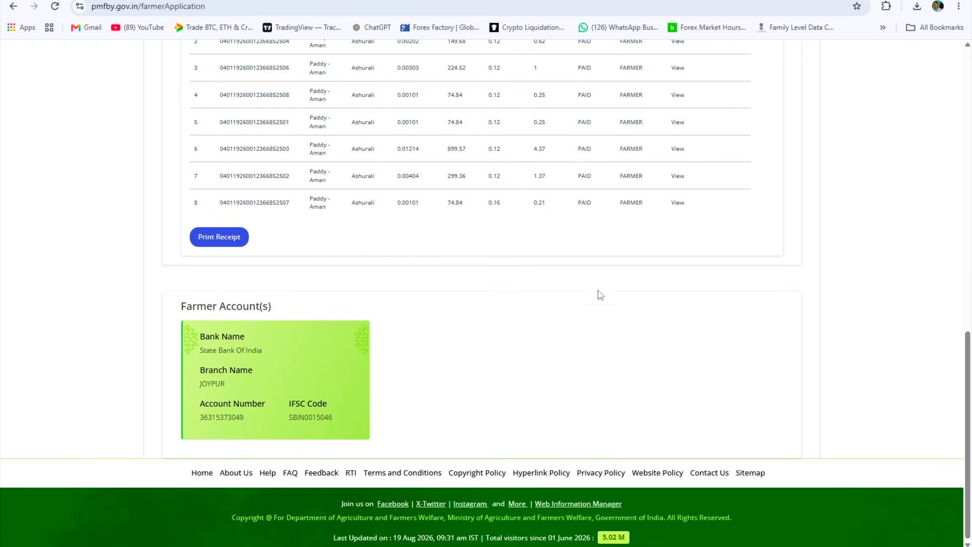
Step: Open the printable receipt from the policy summary and mark its crop loan declaration and Aadhaar consent
{"action": "left_click", "coordinate": [205, 239]}
{"action": "scroll", "coordinate": [283, 278], "scroll_direction": "up", "scroll_amount": 3}
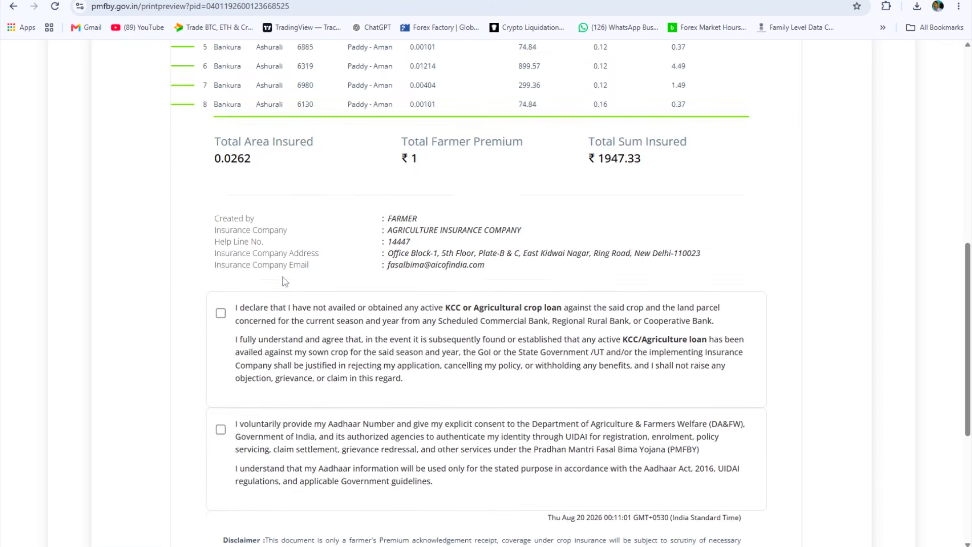
{"action": "scroll", "coordinate": [283, 278], "scroll_direction": "down", "scroll_amount": 5}
{"action": "scroll", "coordinate": [220, 148], "scroll_direction": "up", "scroll_amount": 3}
{"action": "left_click", "coordinate": [221, 217]}
{"action": "left_click", "coordinate": [221, 334]}
Step: Review the full application receipt with its farmer, bank and crop details, and return to the policy list
{"action": "scroll", "coordinate": [470, 356], "scroll_direction": "up", "scroll_amount": 6}
{"action": "scroll", "coordinate": [470, 356], "scroll_direction": "up", "scroll_amount": 5}
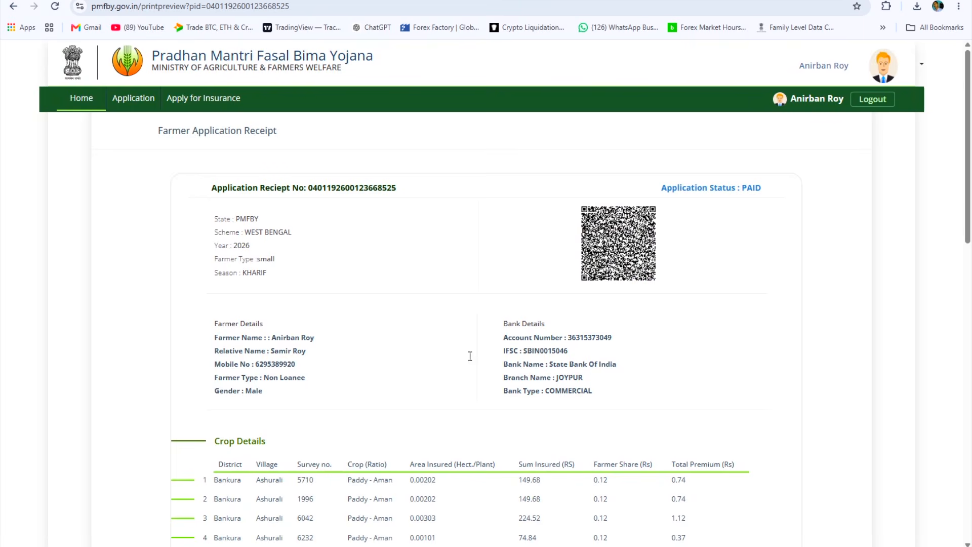
{"action": "scroll", "coordinate": [470, 360], "scroll_direction": "down", "scroll_amount": 15}
{"action": "left_click", "coordinate": [653, 363]}
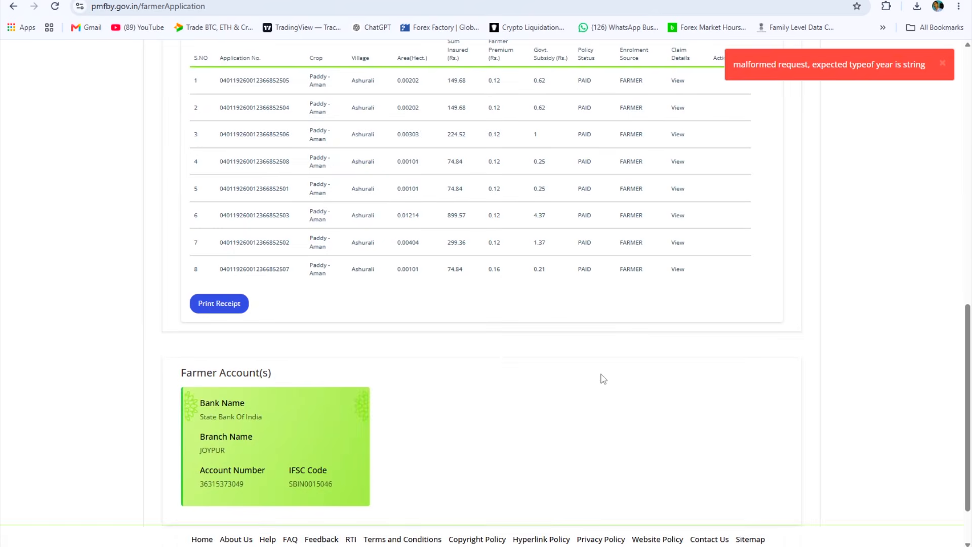
Step: Copy the policy number from the Kharif 2026 policy card
{"action": "scroll", "coordinate": [603, 379], "scroll_direction": "up", "scroll_amount": 10}
{"action": "scroll", "coordinate": [602, 379], "scroll_direction": "down", "scroll_amount": 3}
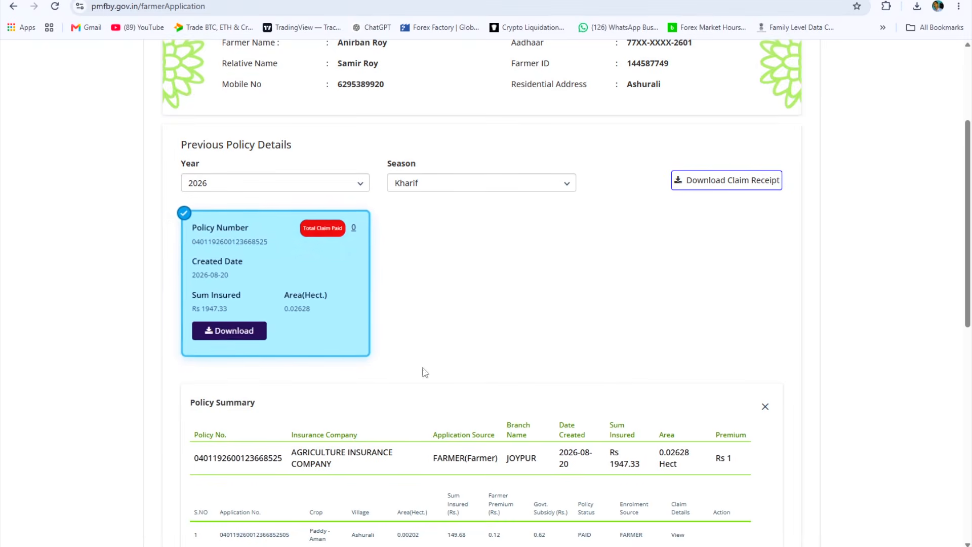
{"action": "scroll", "coordinate": [580, 405], "scroll_direction": "up", "scroll_amount": 3}
{"action": "scroll", "coordinate": [579, 406], "scroll_direction": "down", "scroll_amount": 3}
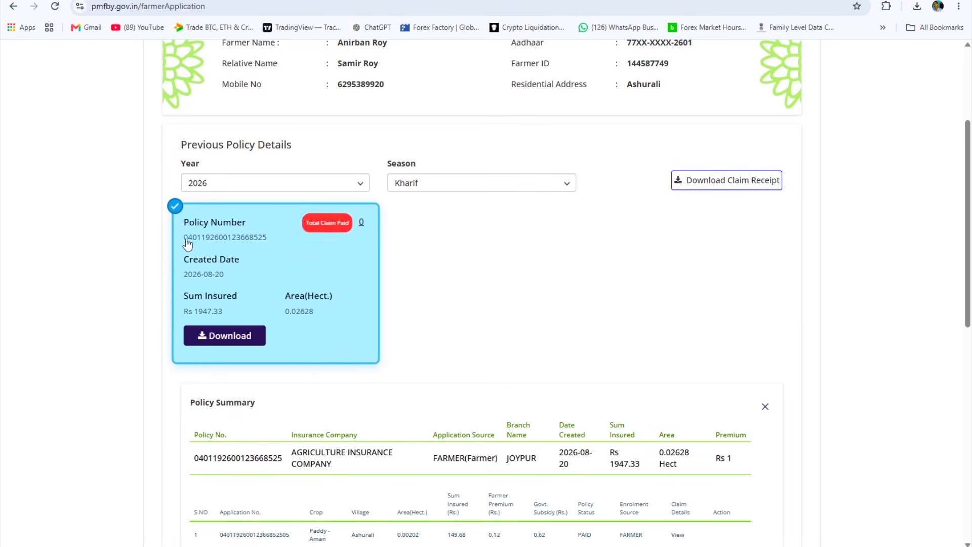
{"action": "left_click_drag", "start_coordinate": [184, 241], "coordinate": [267, 243]}
{"action": "key", "text": "ctrl+c"}
Step: Look up the application status from the home page, using the copied policy number as the Policy ID
{"action": "scroll", "coordinate": [356, 272], "scroll_direction": "up", "scroll_amount": 3}
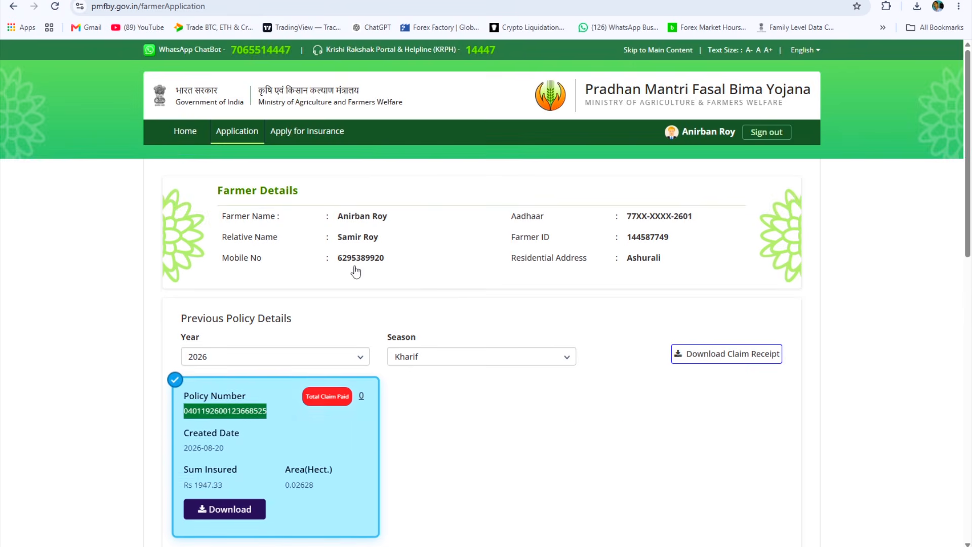
{"action": "left_click", "coordinate": [185, 132]}
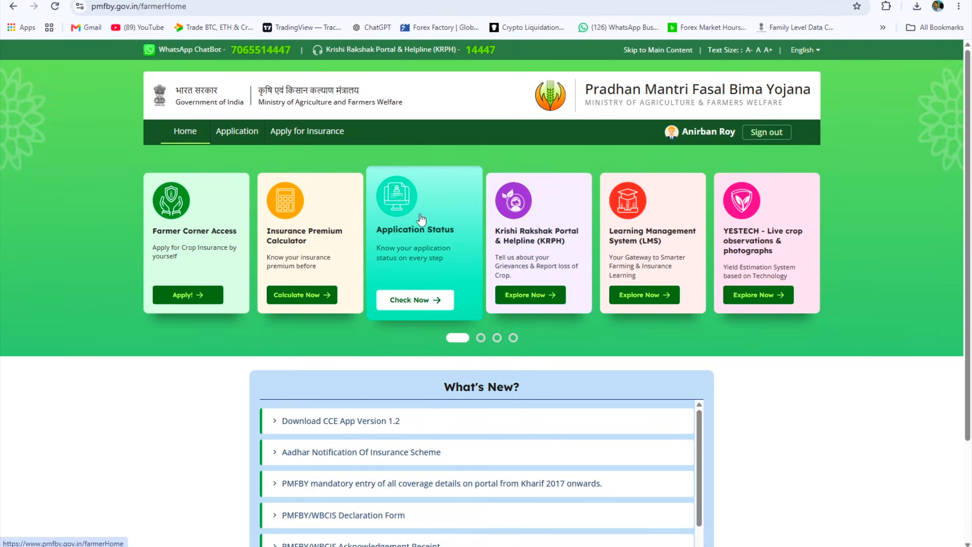
{"action": "left_click", "coordinate": [405, 302]}
{"action": "left_click", "coordinate": [270, 249]}
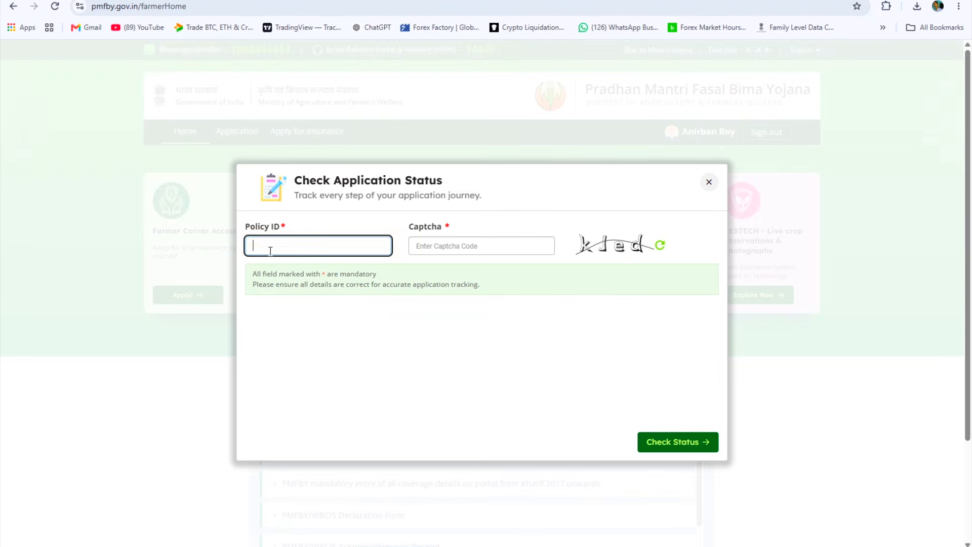
{"action": "key", "text": "ctrl+v"}
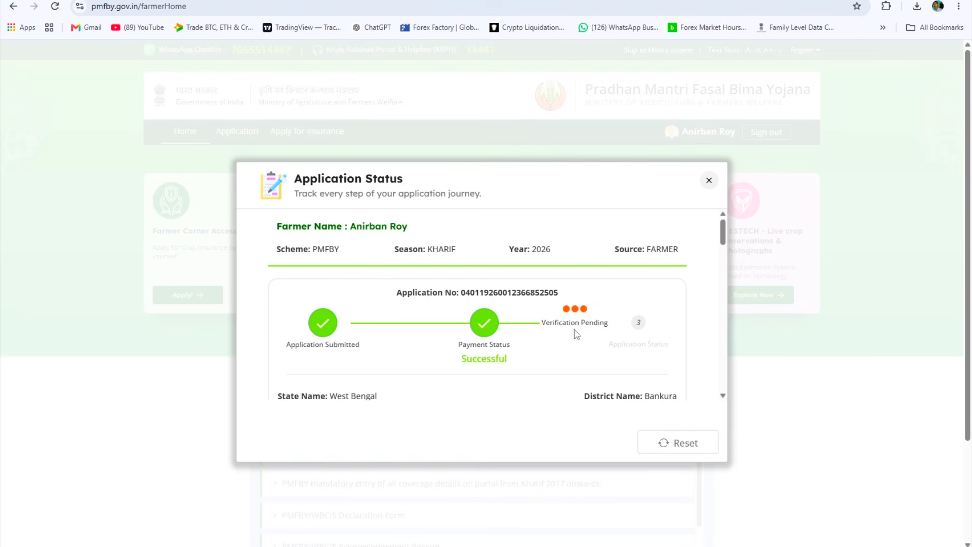
Step: Examine the submission, payment and verification stages of each listed application, and close the status window
{"action": "scroll", "coordinate": [578, 339], "scroll_direction": "down", "scroll_amount": 3}
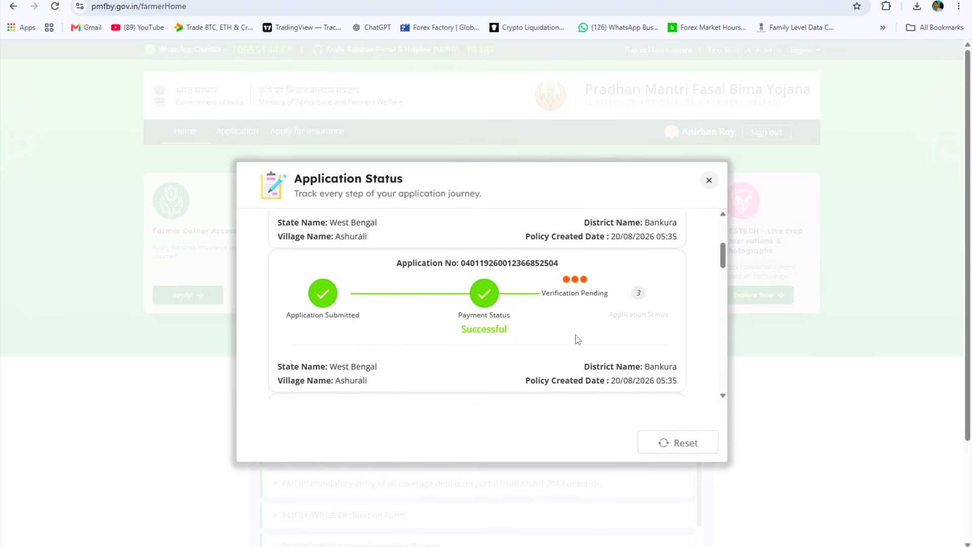
{"action": "scroll", "coordinate": [578, 340], "scroll_direction": "up", "scroll_amount": 2}
{"action": "scroll", "coordinate": [578, 339], "scroll_direction": "up", "scroll_amount": 2}
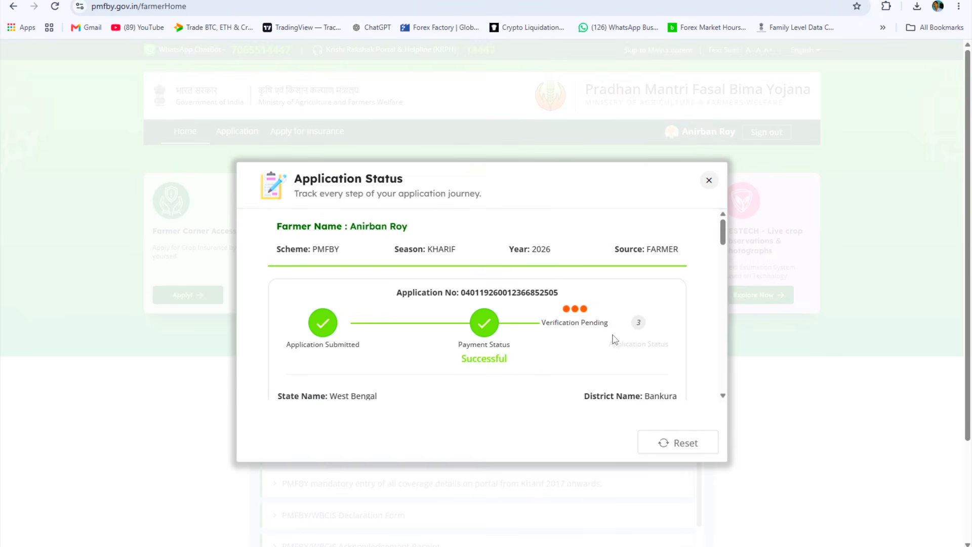
{"action": "scroll", "coordinate": [694, 360], "scroll_direction": "down", "scroll_amount": 5}
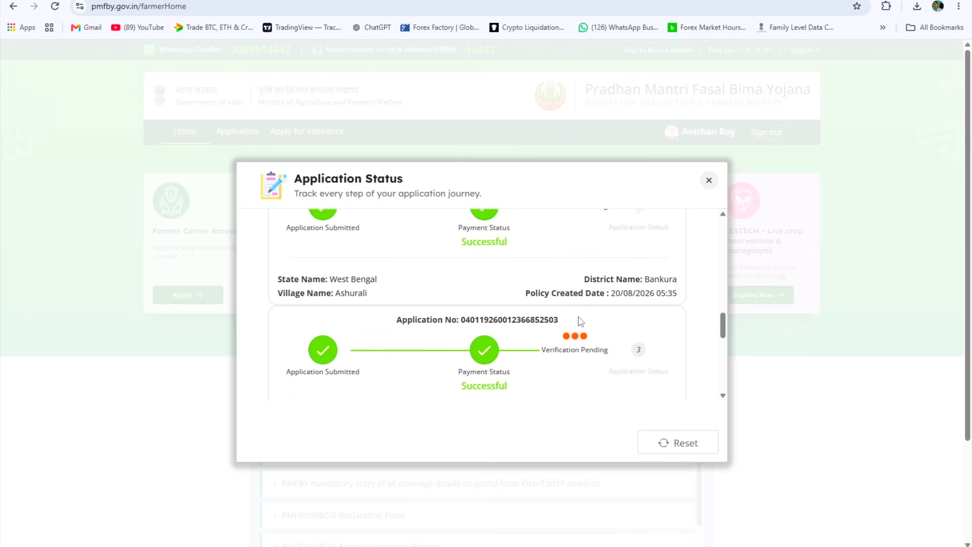
{"action": "scroll", "coordinate": [518, 341], "scroll_direction": "down", "scroll_amount": 2}
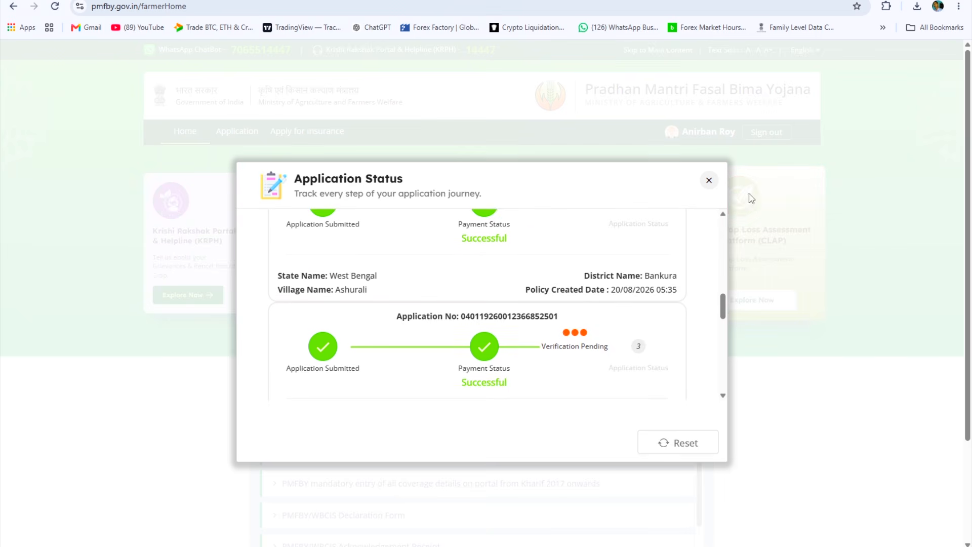
{"action": "left_click", "coordinate": [709, 180]}
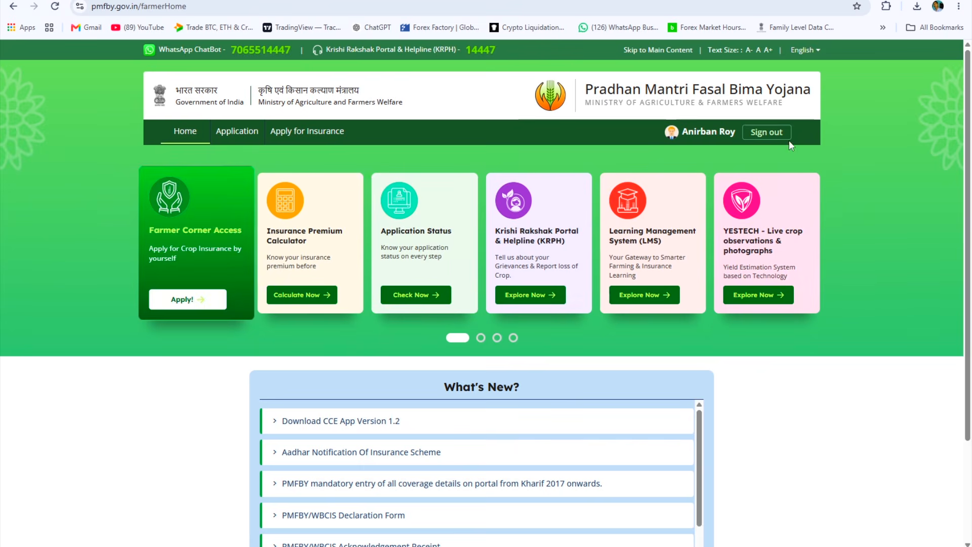